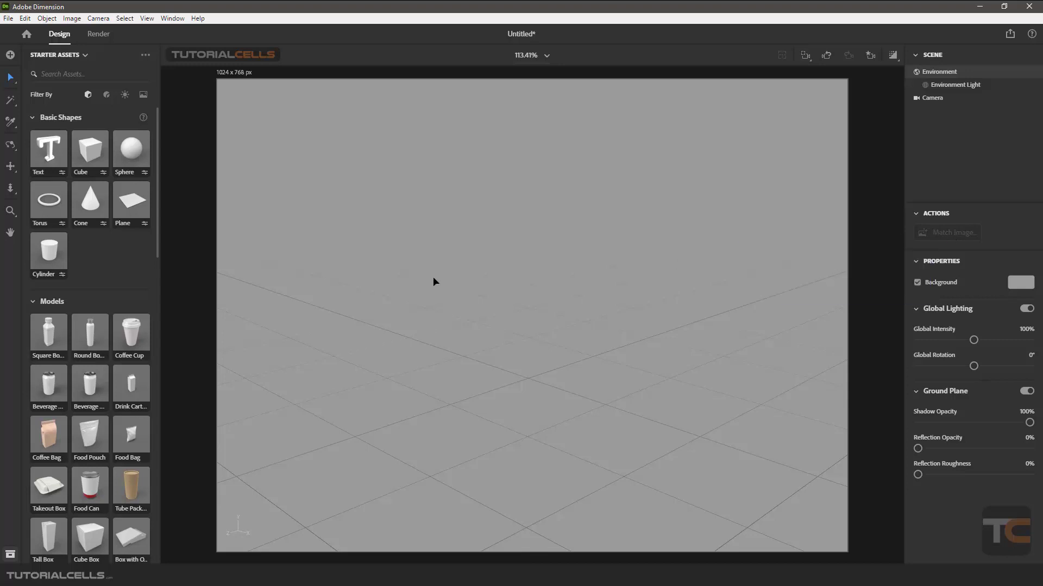
left_click(10, 55)
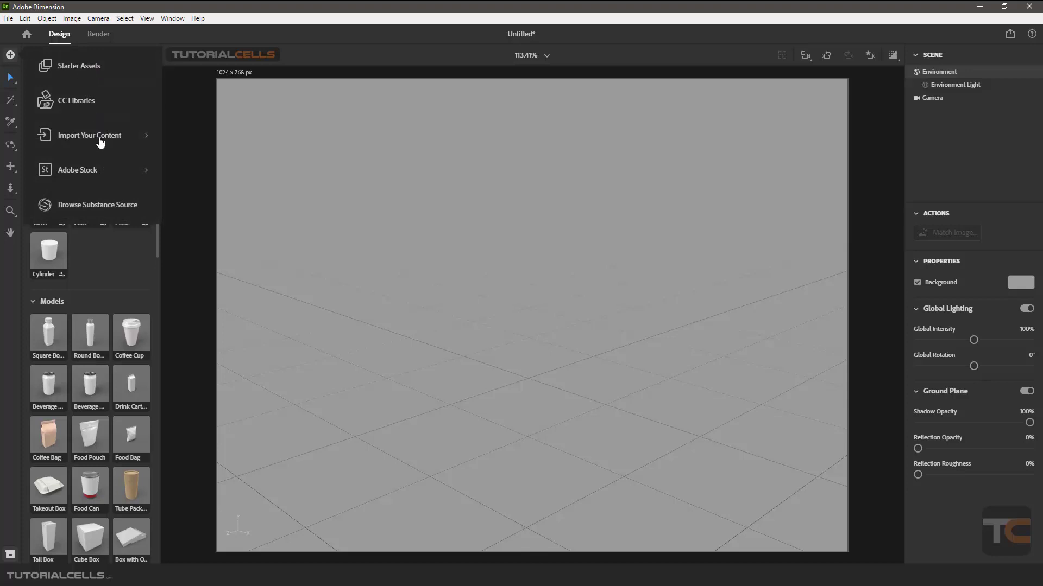
left_click(8, 18)
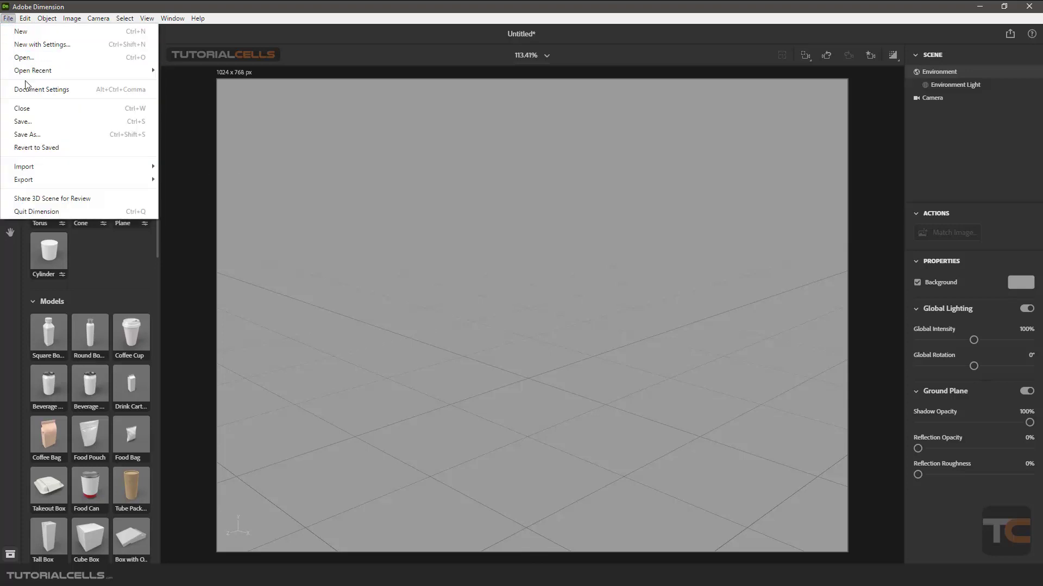
mouse_move(58, 170)
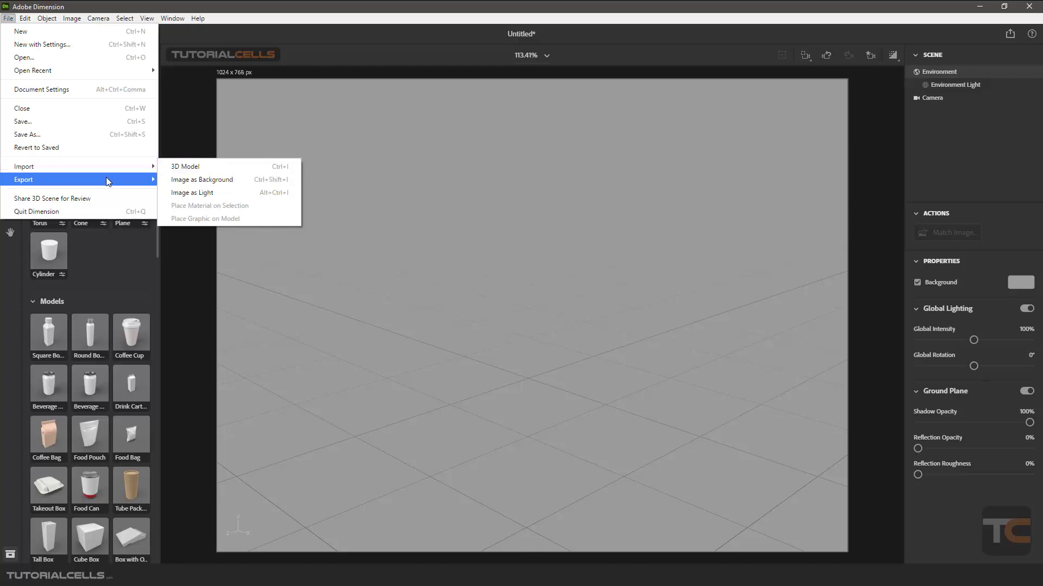
mouse_move(110, 178)
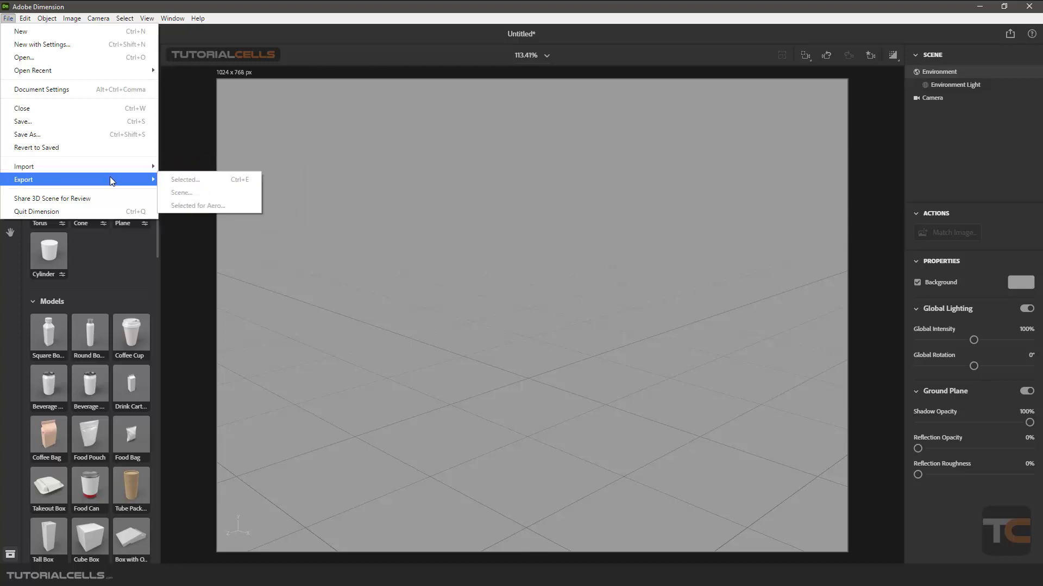
left_click(353, 208)
Place the Gift Bag model from the starter assets in the middle of the scene
scroll(104, 371, "down", 4)
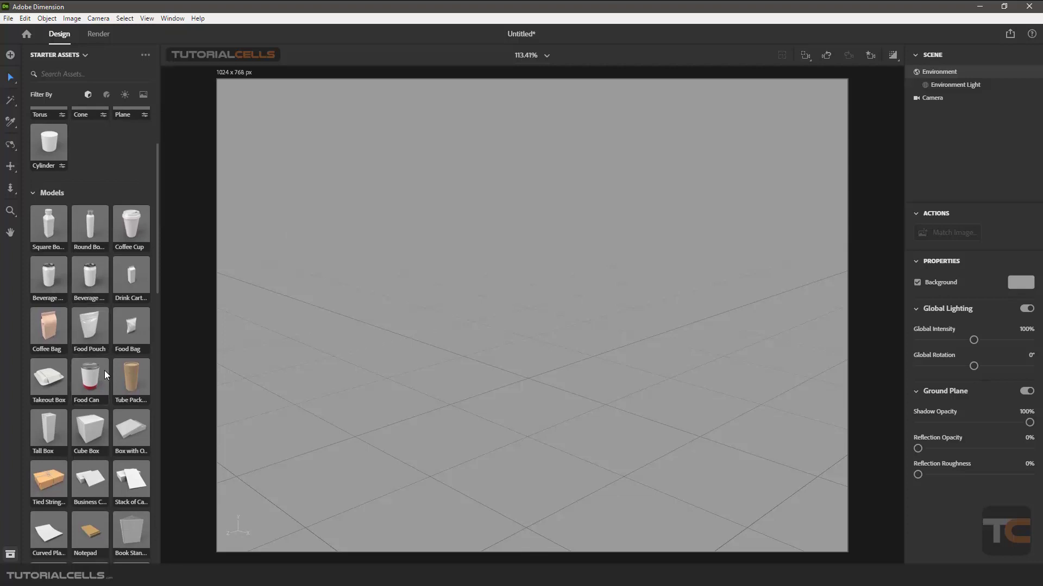
scroll(100, 380, "down", 8)
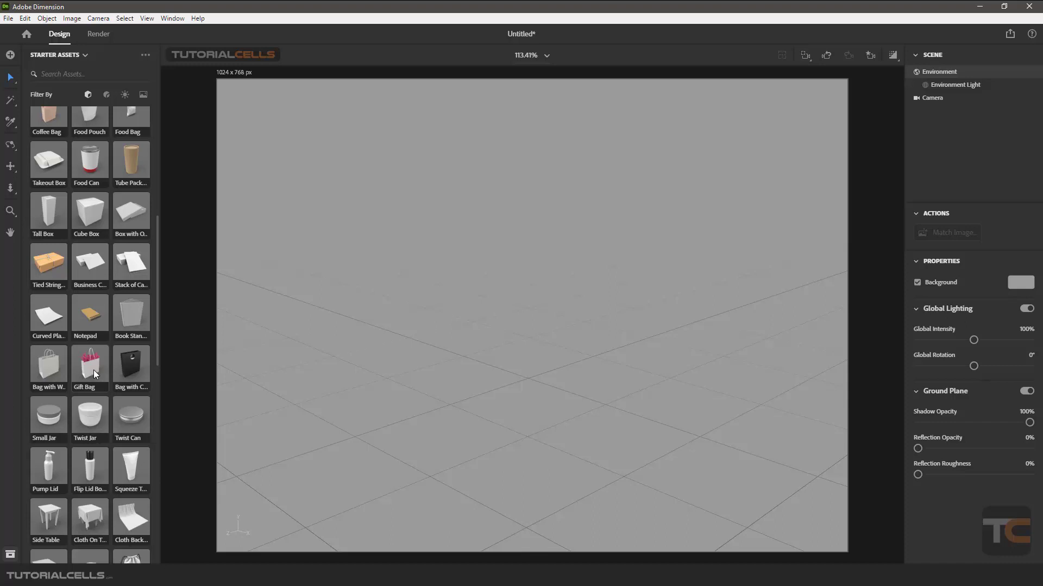
left_click_drag(93, 370, 492, 369)
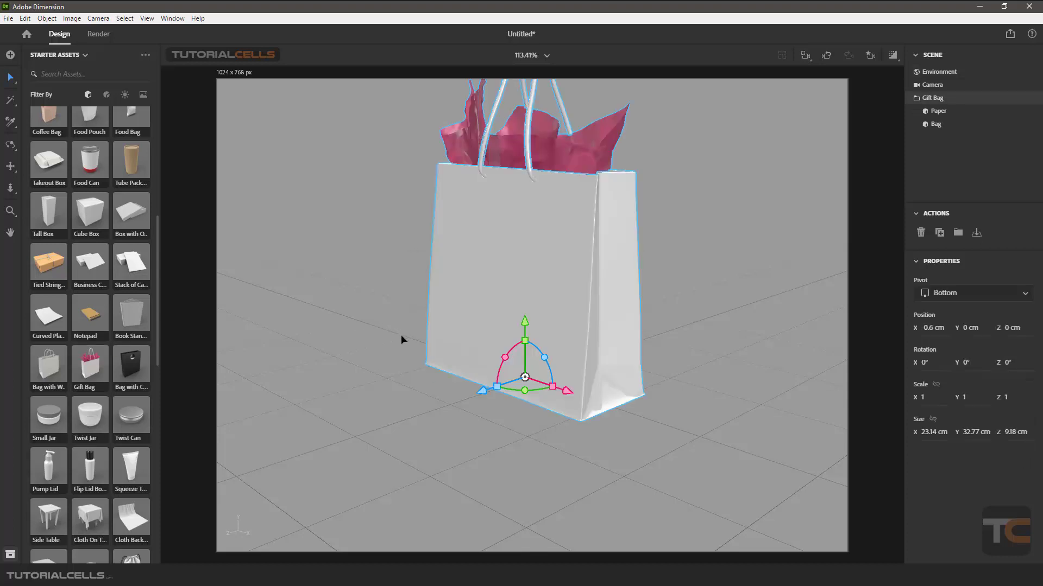
Pull the camera back and orbit it so the whole gift bag fits in the canvas, seen from its other side
left_click_drag(404, 328, 480, 344)
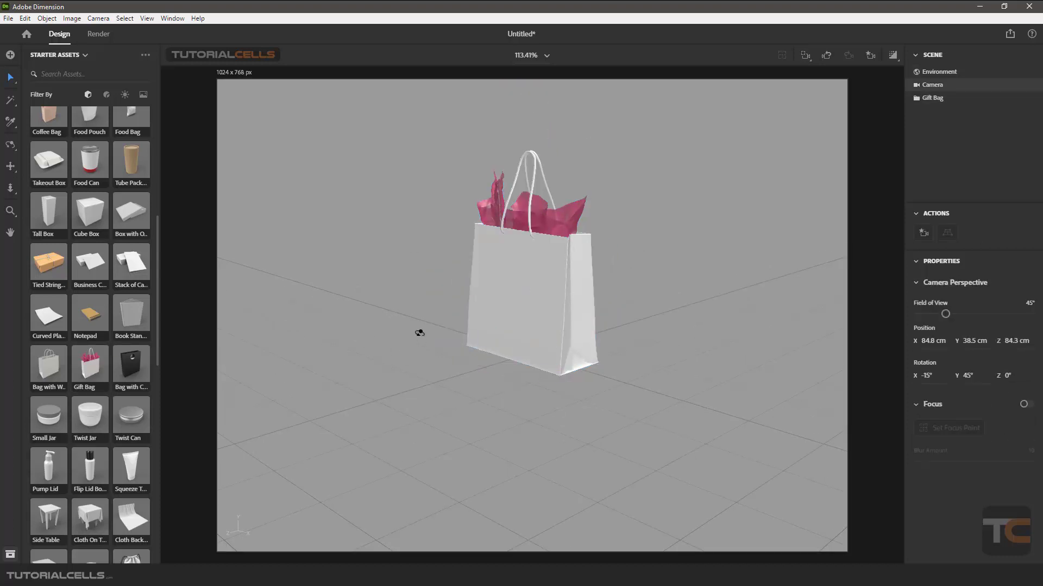
left_click_drag(420, 332, 573, 321)
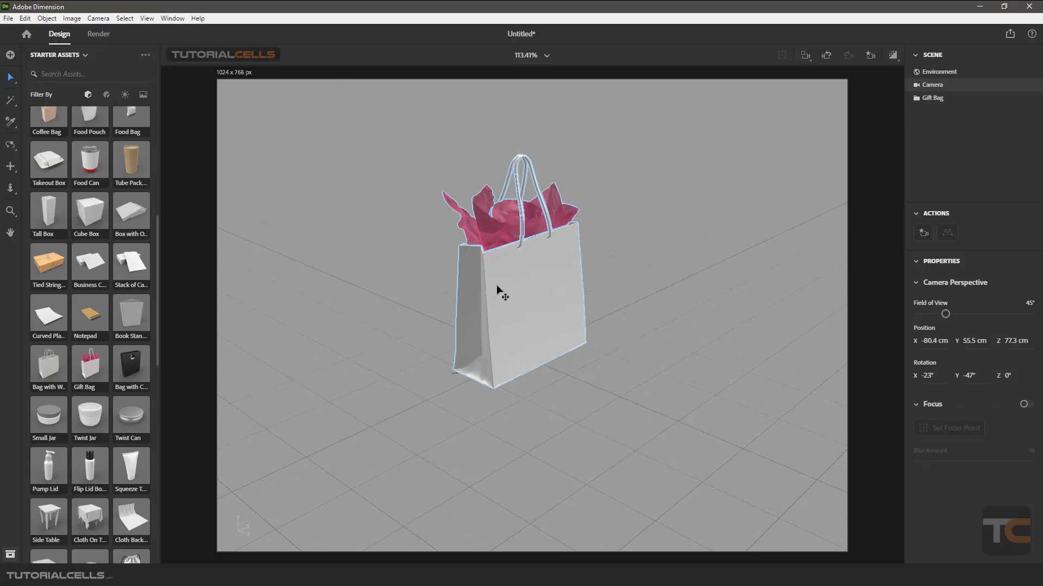
scroll(491, 300, "up", 3)
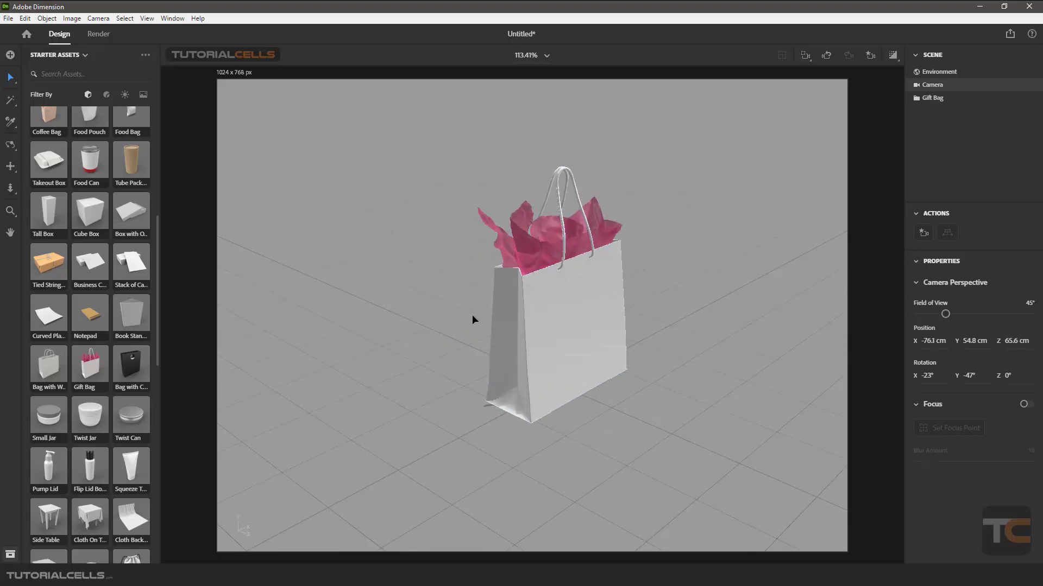
mouse_move(472, 315)
left_mouse_down()
mouse_move(468, 294)
mouse_move(476, 301)
left_mouse_up()
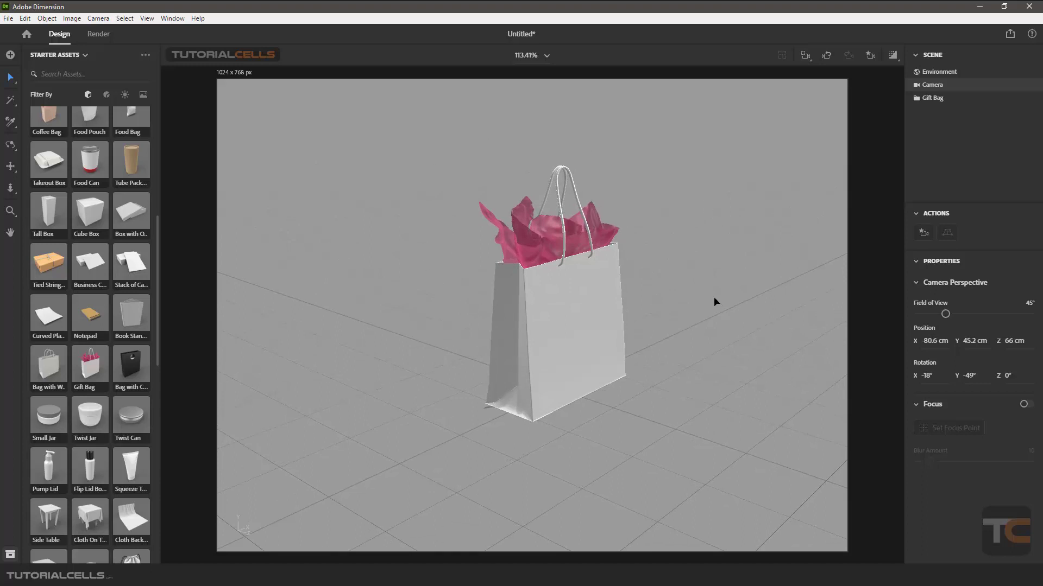
mouse_move(603, 300)
left_mouse_down()
mouse_move(545, 309)
mouse_move(600, 315)
left_mouse_up()
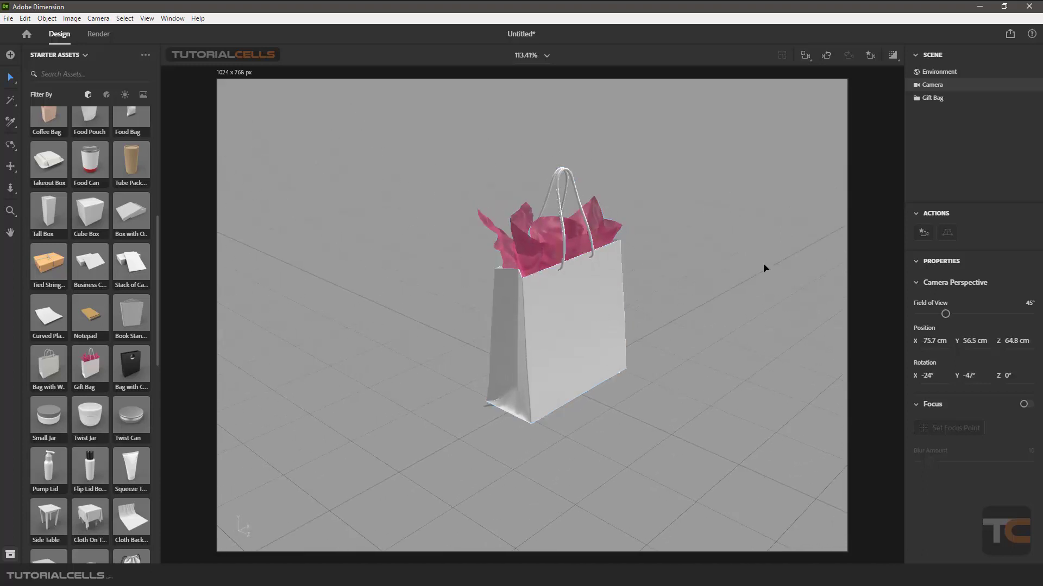
mouse_move(693, 333)
left_mouse_down()
mouse_move(663, 299)
mouse_move(684, 315)
left_mouse_up()
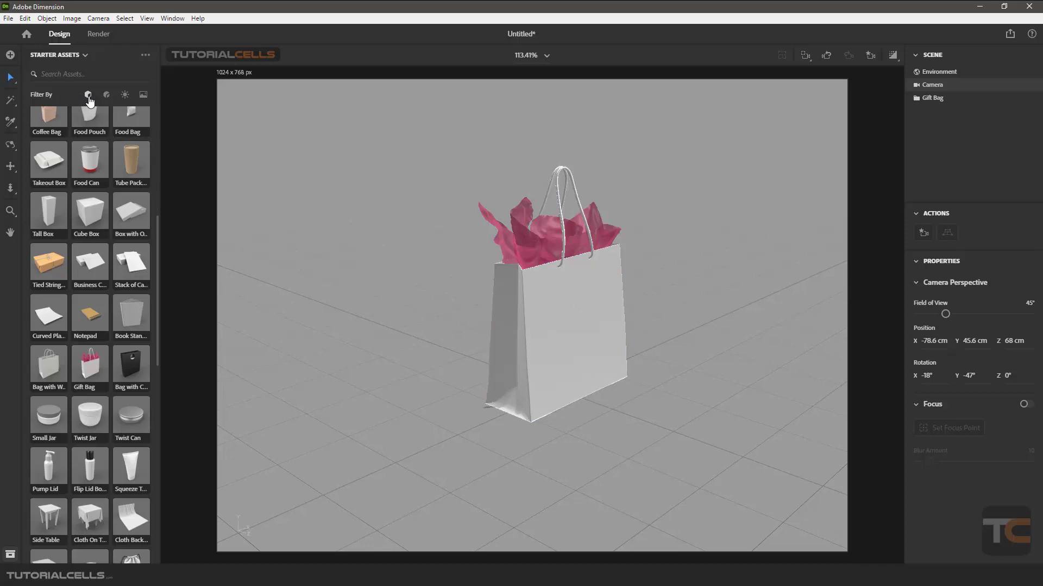
Try the Laser Cut American Walnut substance material on the bag, and undo it
scroll(122, 274, "down", 15)
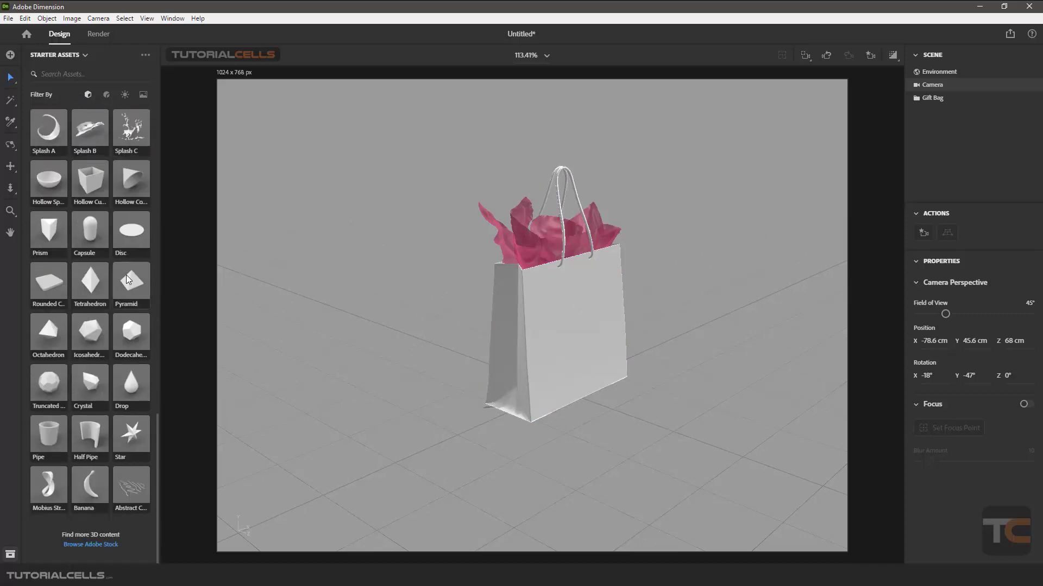
scroll(126, 275, "up", 15)
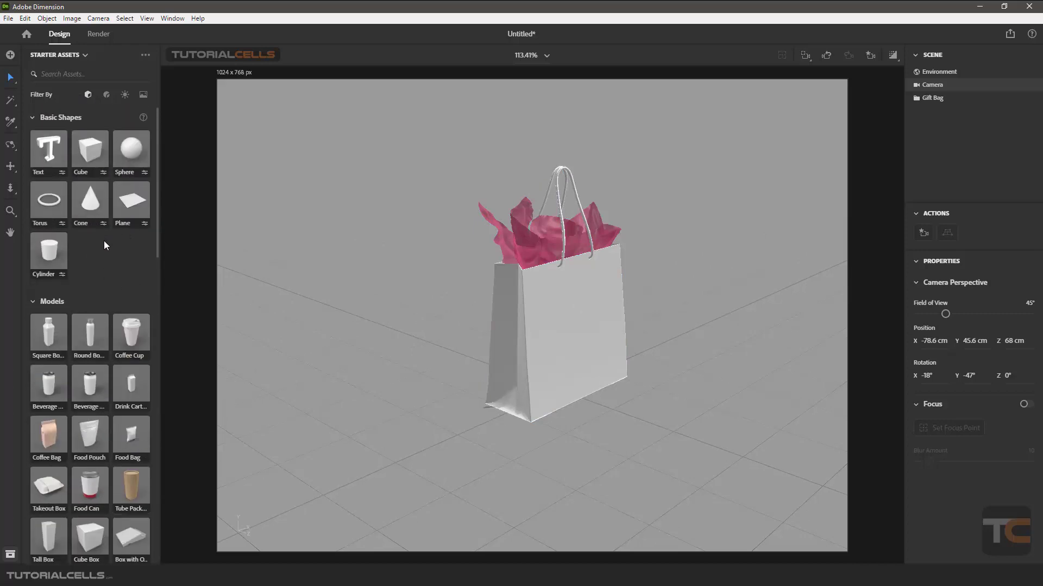
left_click(107, 95)
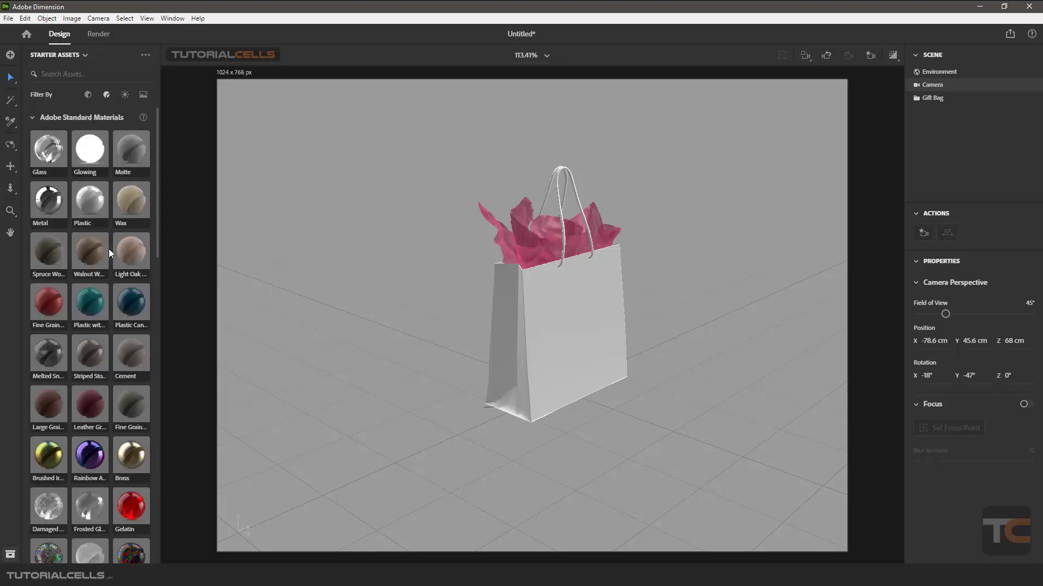
scroll(99, 301, "down", 1)
scroll(99, 301, "down", 10)
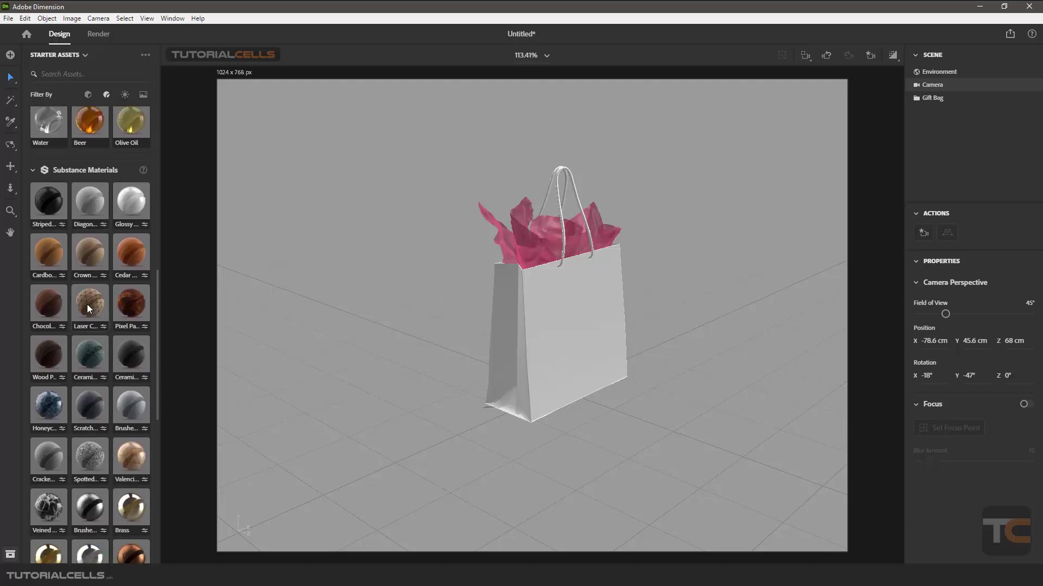
left_click_drag(87, 304, 567, 344)
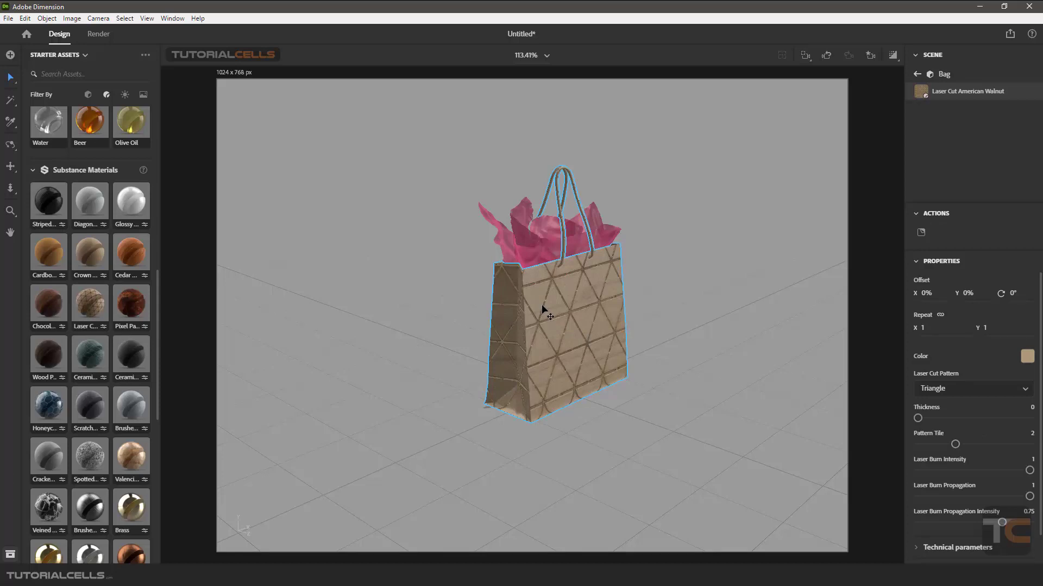
key("ctrl+z")
scroll(105, 187, "up", 15)
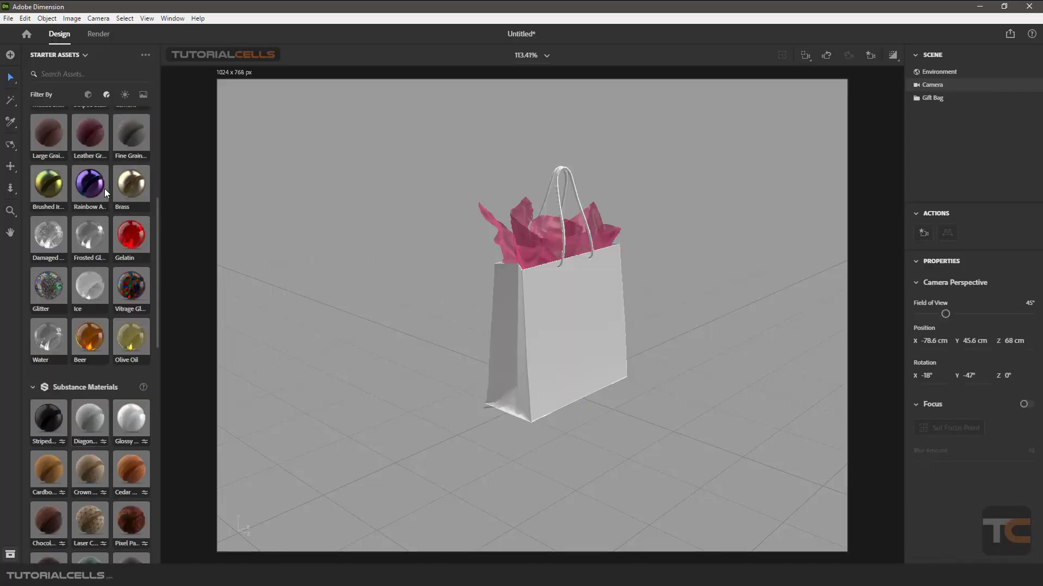
Set the starter Table image with the brown chair and wooden tabletop as the scene background
left_click(124, 96)
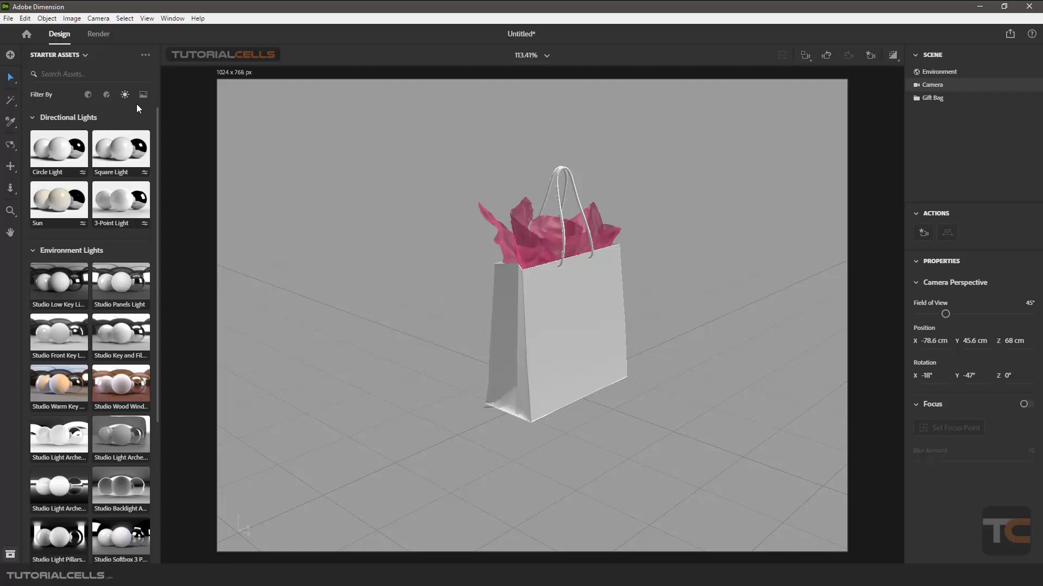
left_click(143, 95)
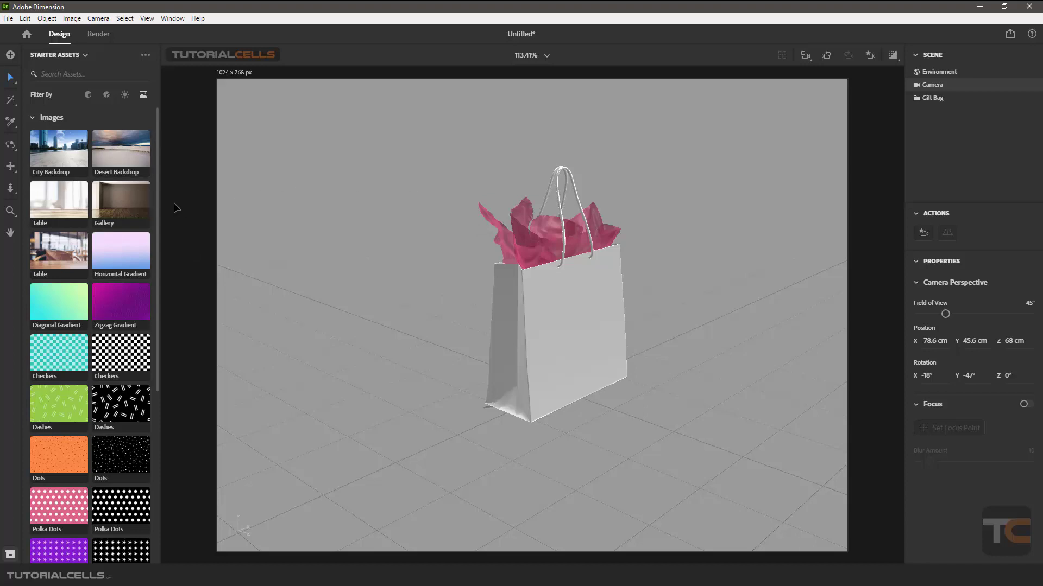
scroll(121, 272, "down", 5)
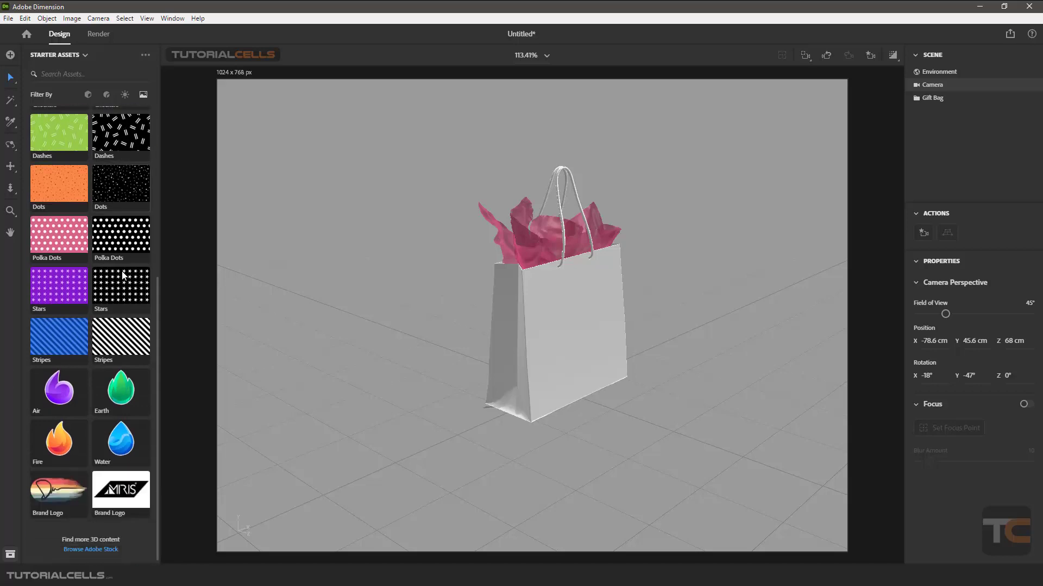
scroll(122, 272, "up", 5)
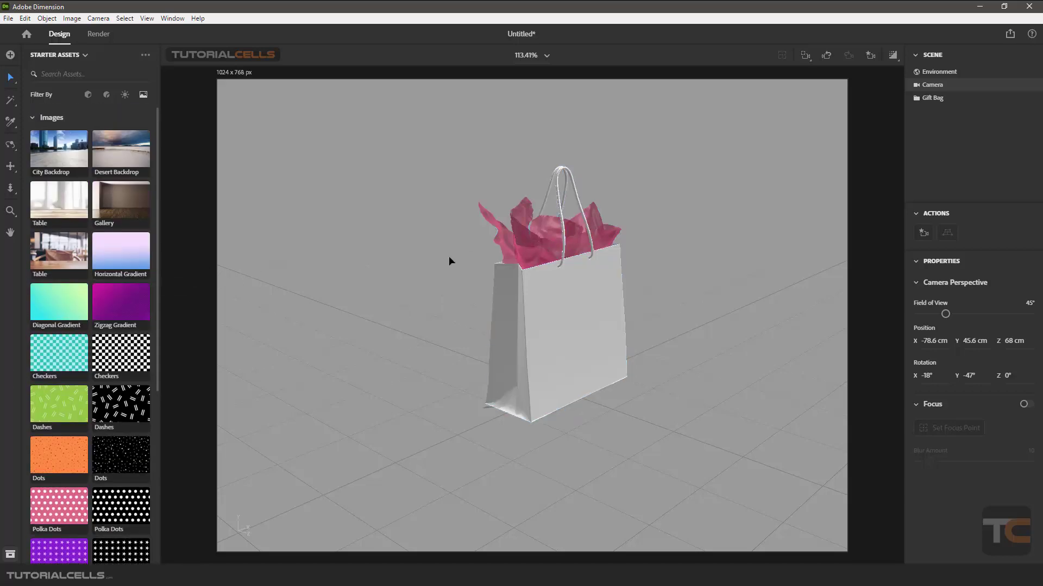
mouse_move(449, 257)
right_mouse_down()
mouse_move(444, 267)
mouse_move(446, 247)
right_mouse_up()
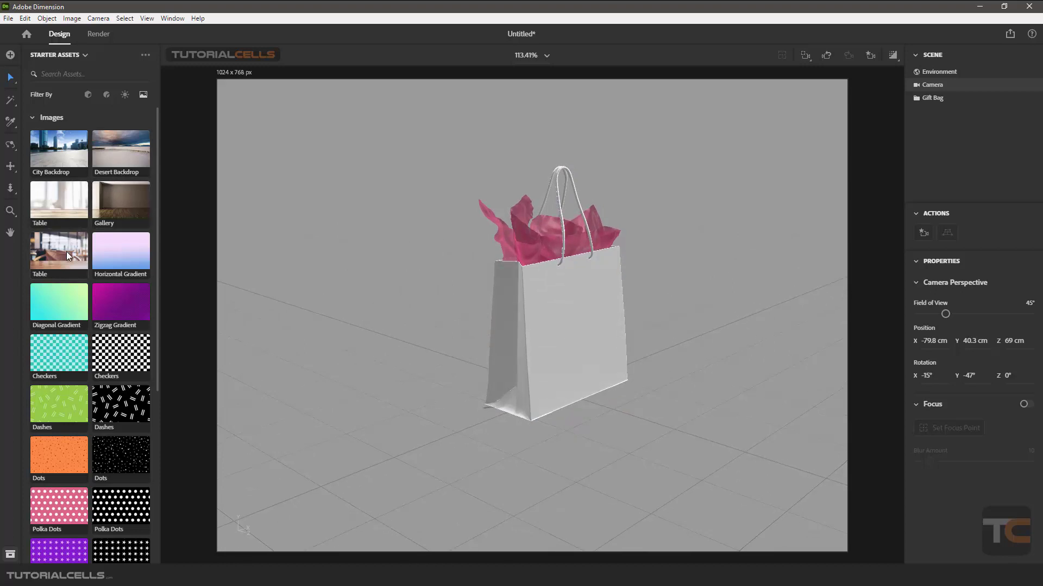
left_click_drag(66, 252, 650, 315)
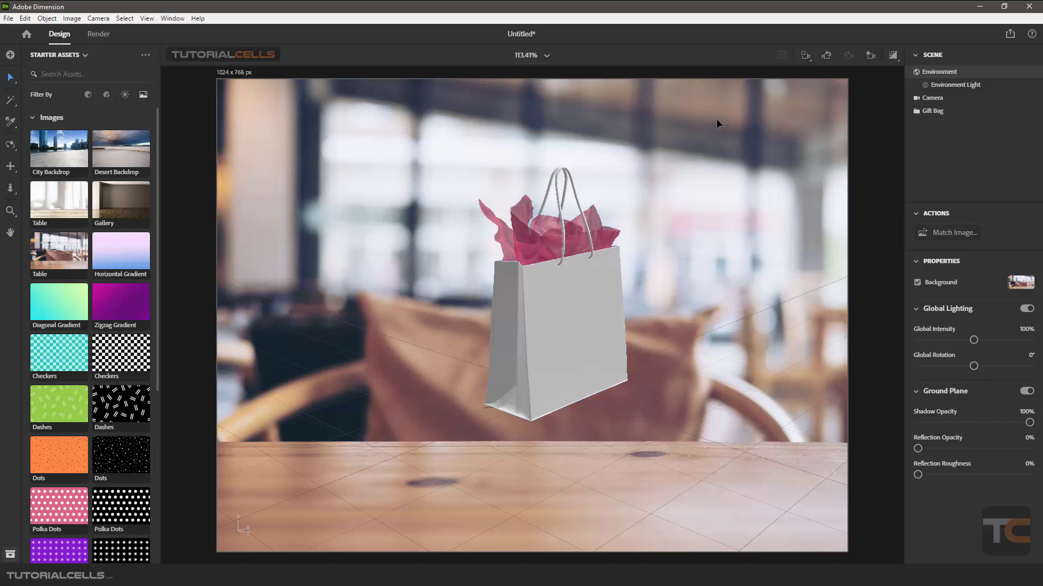
Adjust the camera by eye so the gift bag appears smaller and standing on the wooden tabletop
right_click_drag(697, 411, 607, 341)
left_click_drag(607, 341, 616, 436)
right_click_drag(615, 433, 582, 440)
scroll(569, 436, "down", 2)
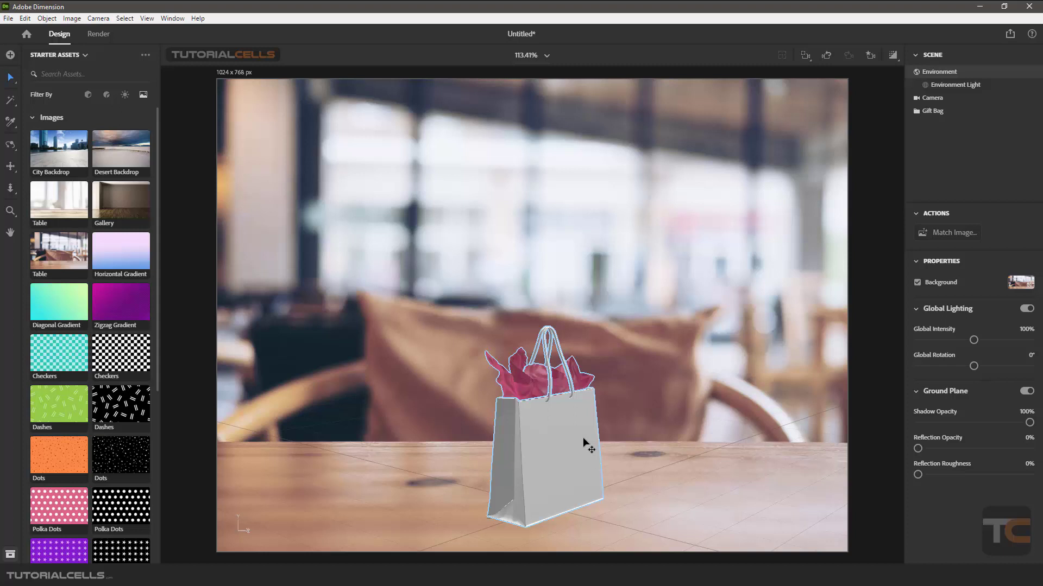
scroll(560, 438, "up", 1)
middle_click_drag(572, 480, 585, 447)
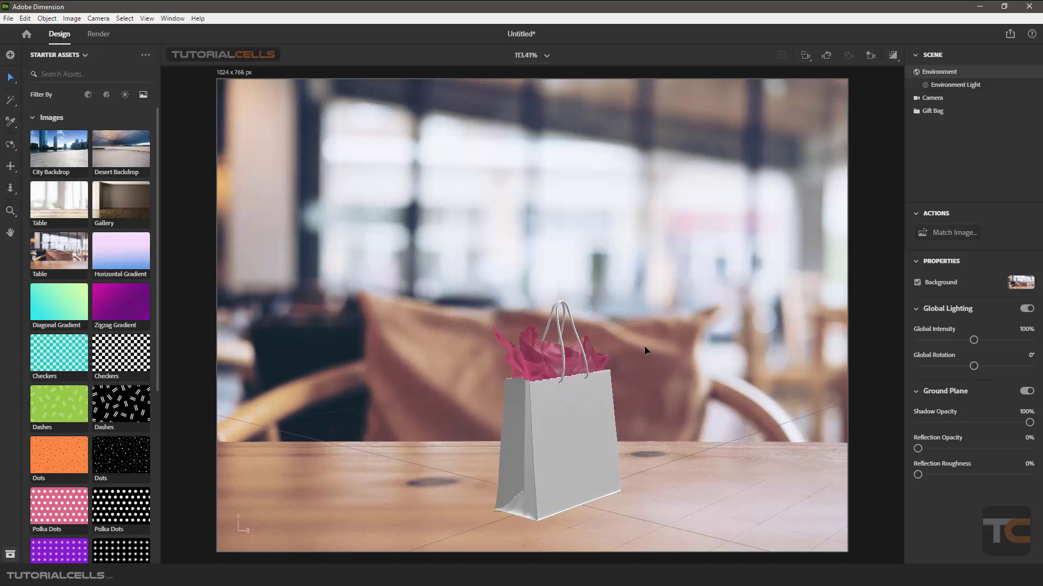
right_click_drag(644, 348, 638, 369)
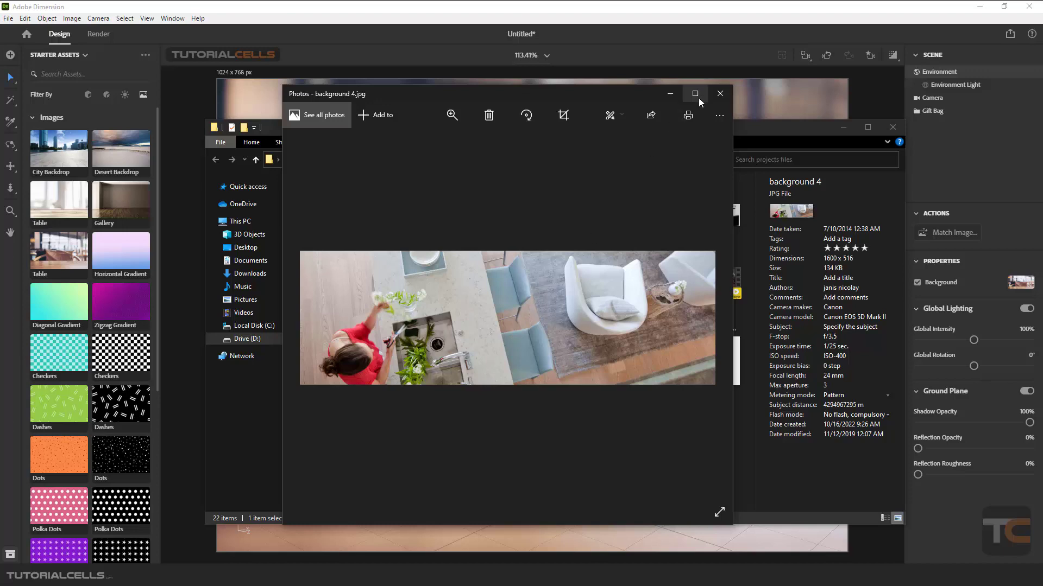
Close the background 4 preview, view background 3 from the projects files folder, and return to Adobe Dimension
left_click(720, 93)
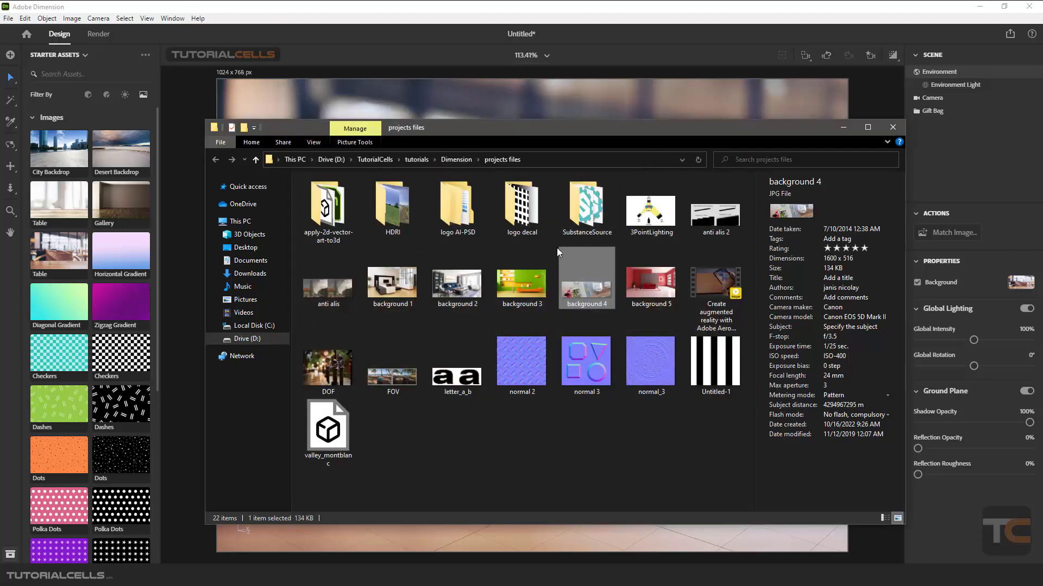
double_click(505, 292)
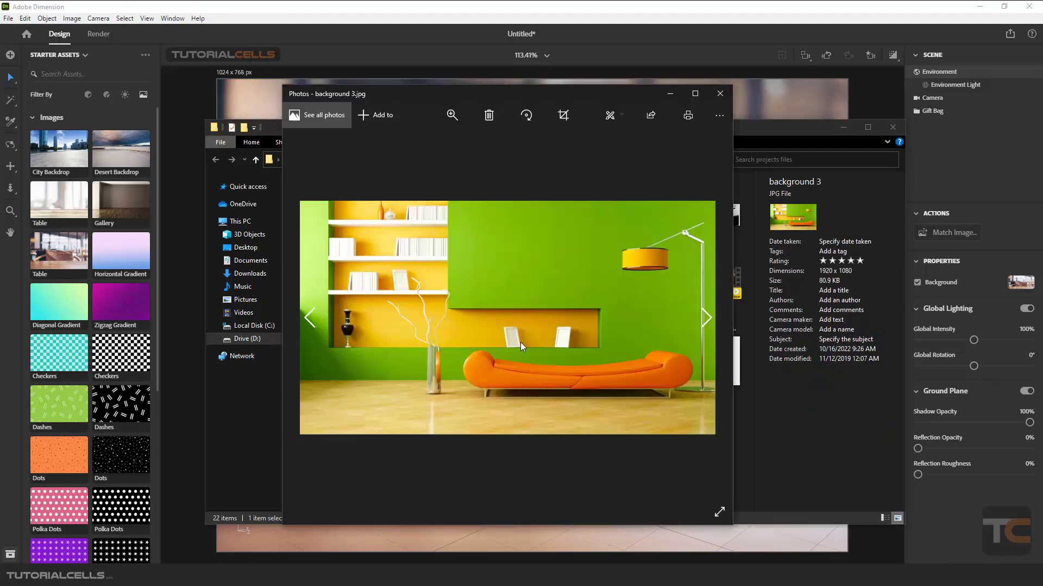
left_click(714, 97)
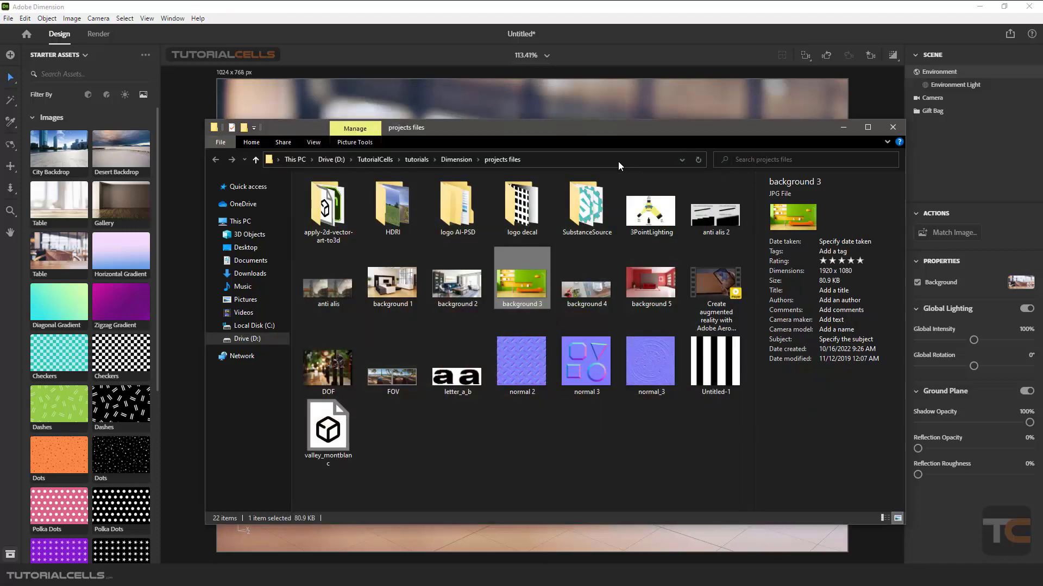
left_click(581, 5)
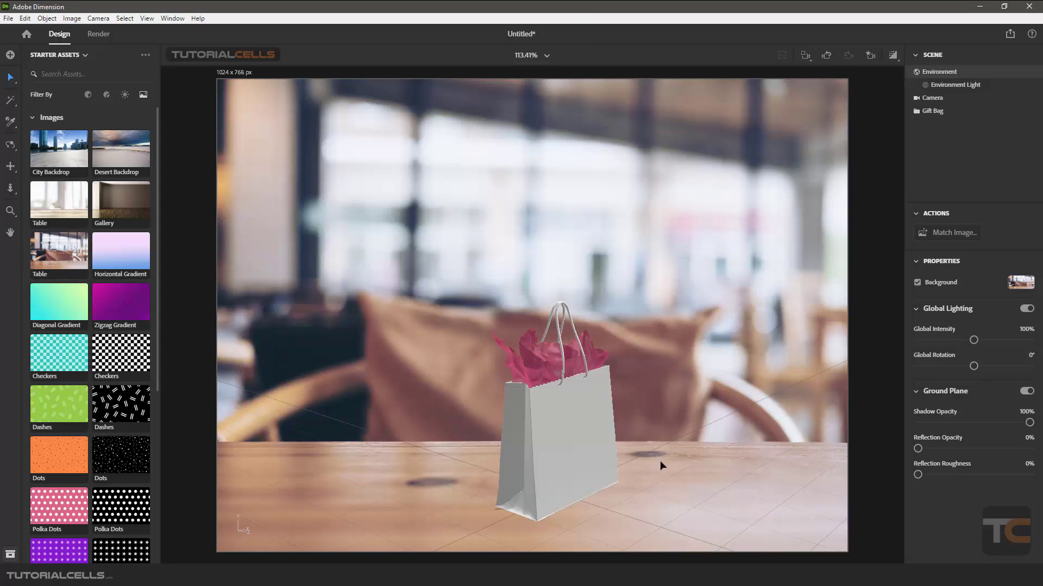
Match the scene to the background image with Image Aspect Ratio canvas resizing, Multiple Lights and camera perspective matching
scroll(660, 462, "up", 3)
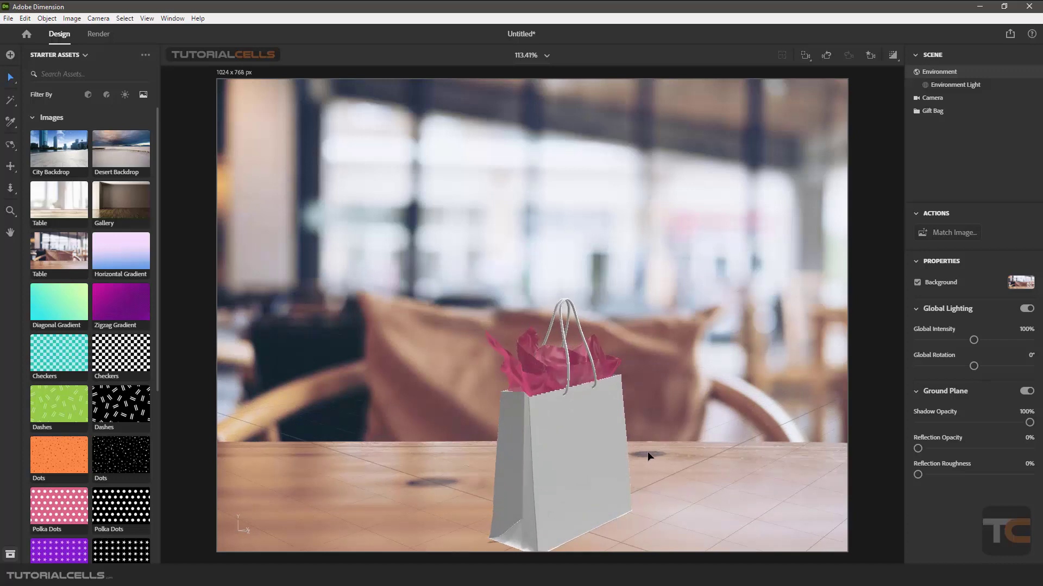
scroll(650, 456, "down", 2)
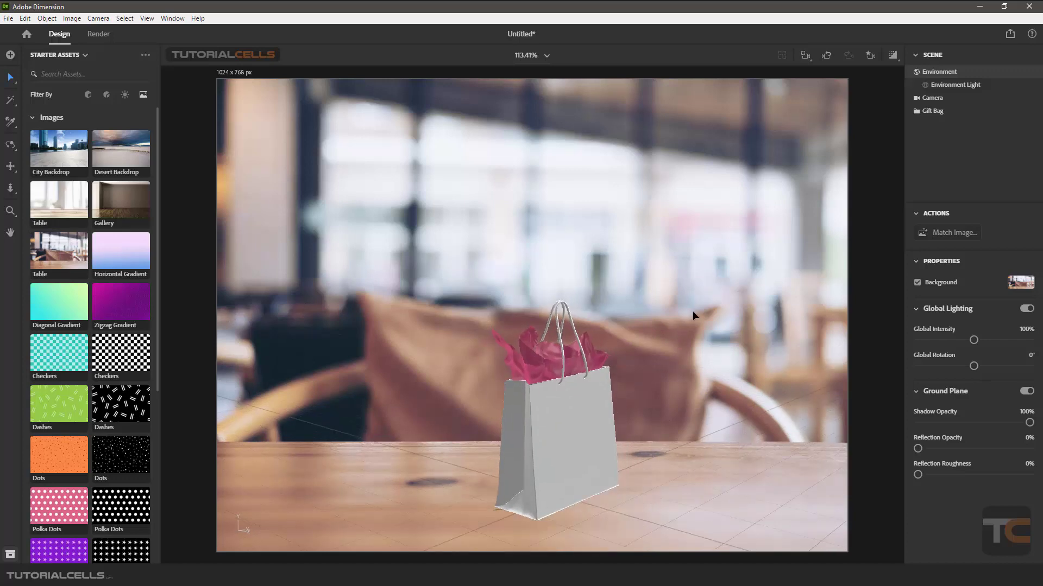
left_click(931, 240)
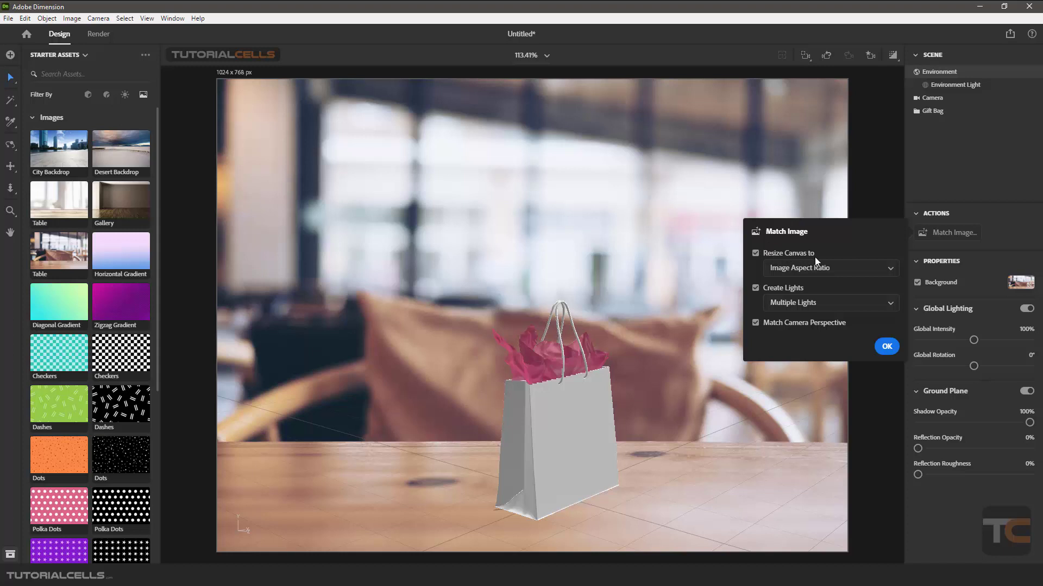
left_click(845, 269)
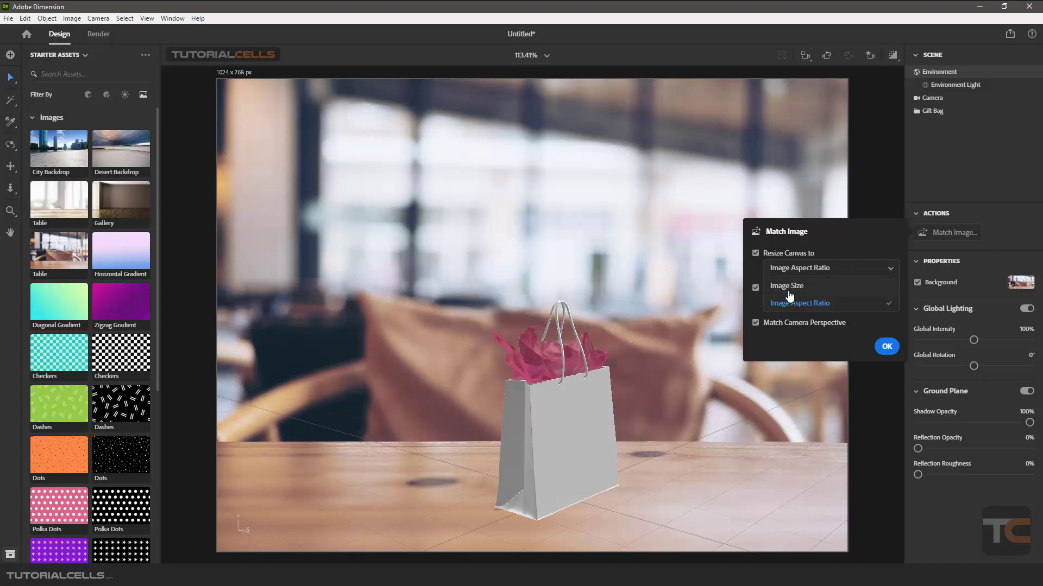
left_click(836, 250)
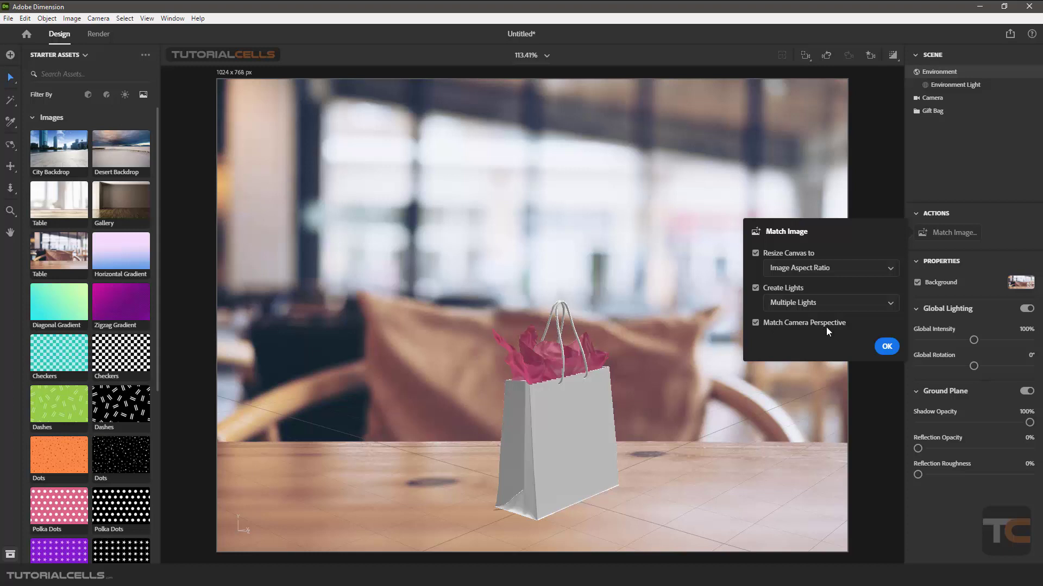
left_click(887, 347)
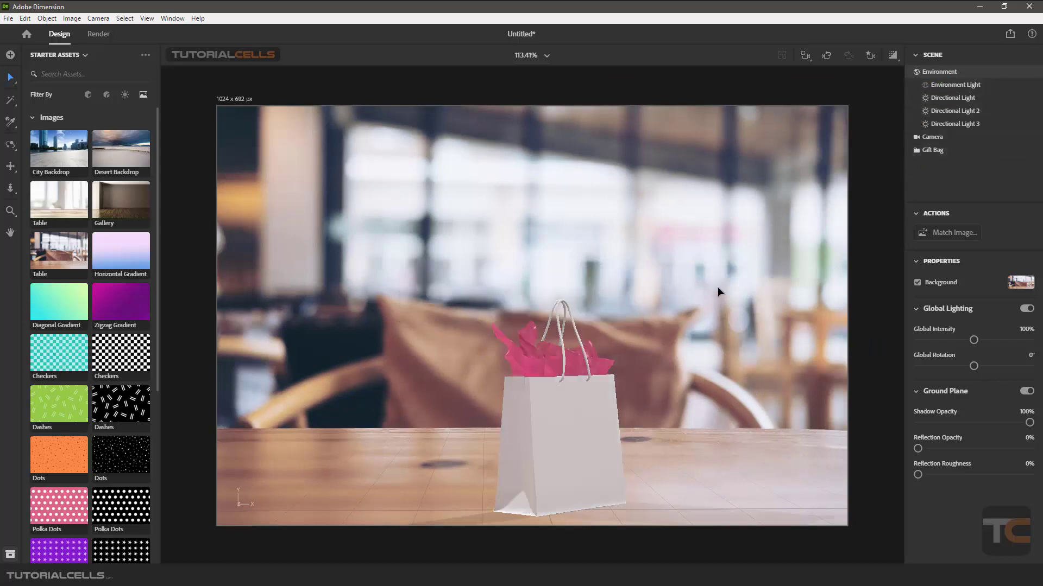
Adjust the camera, match only the camera perspective to the background without resizing the canvas or creating lights, and reframe the bag
left_click_drag(570, 459, 543, 422)
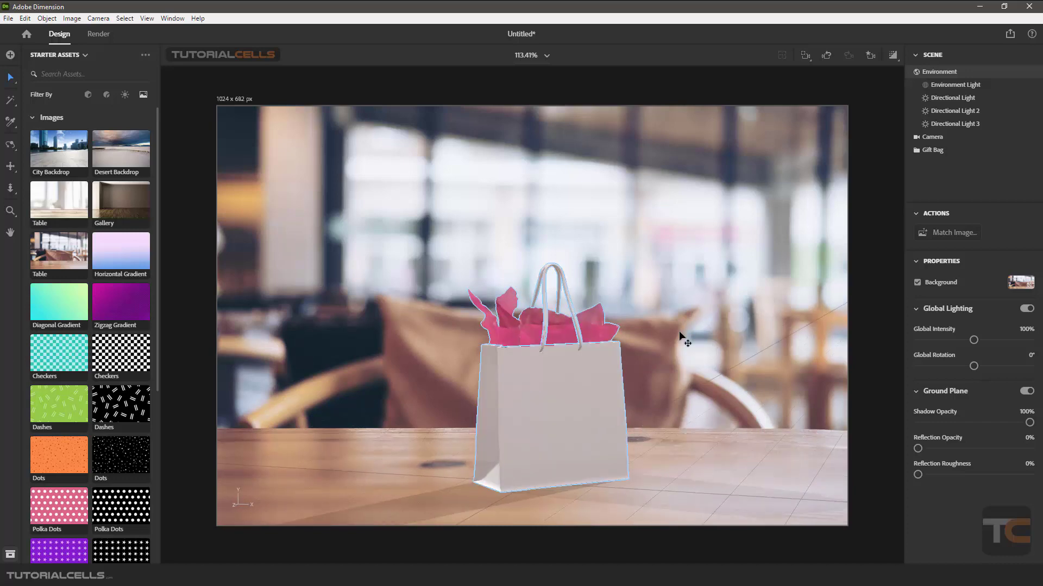
left_click(940, 236)
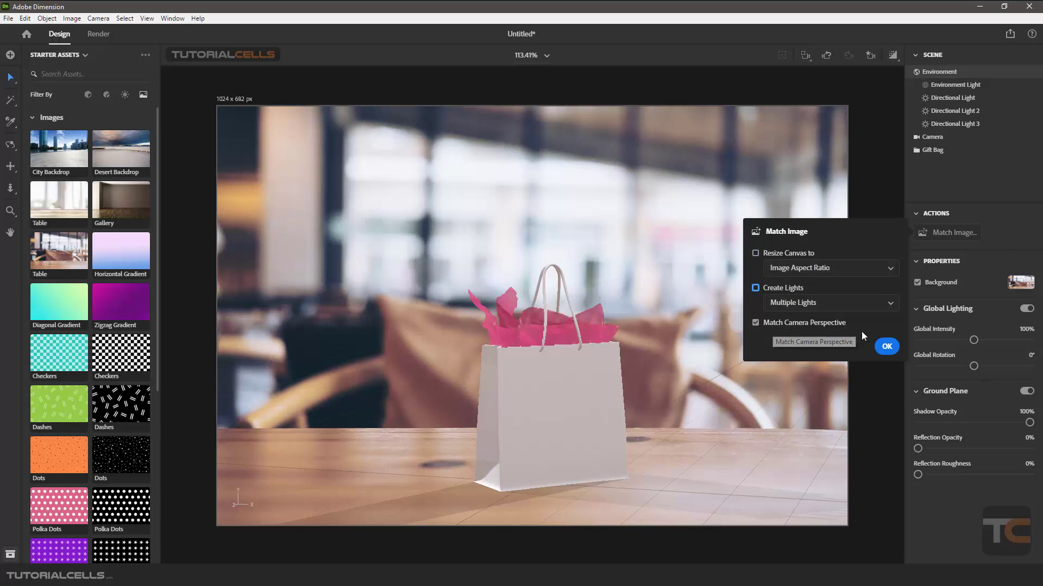
left_click(886, 346)
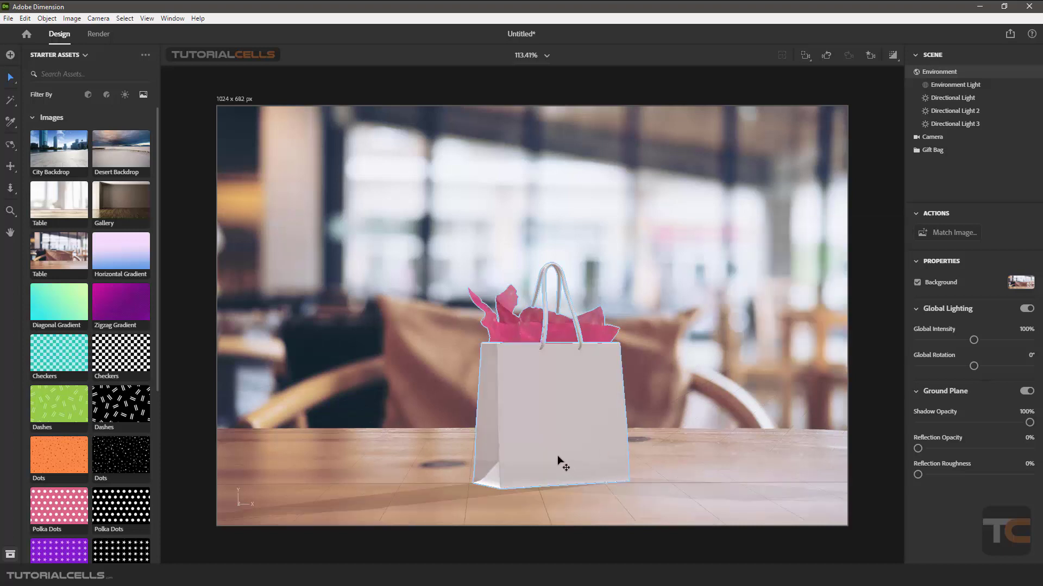
left_click_drag(552, 479, 546, 441)
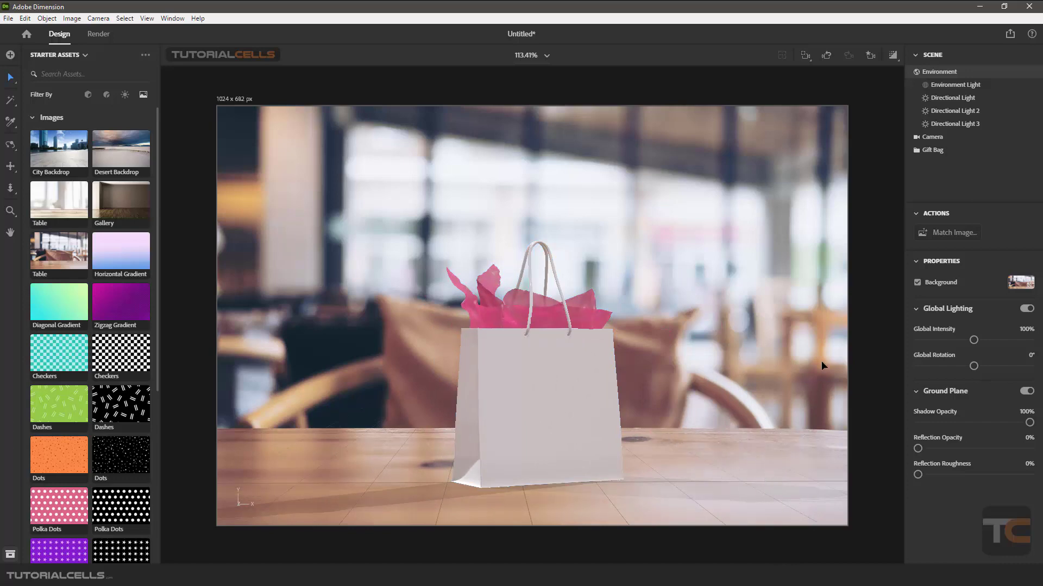
Set the scene grid's colour to black
left_click(869, 303)
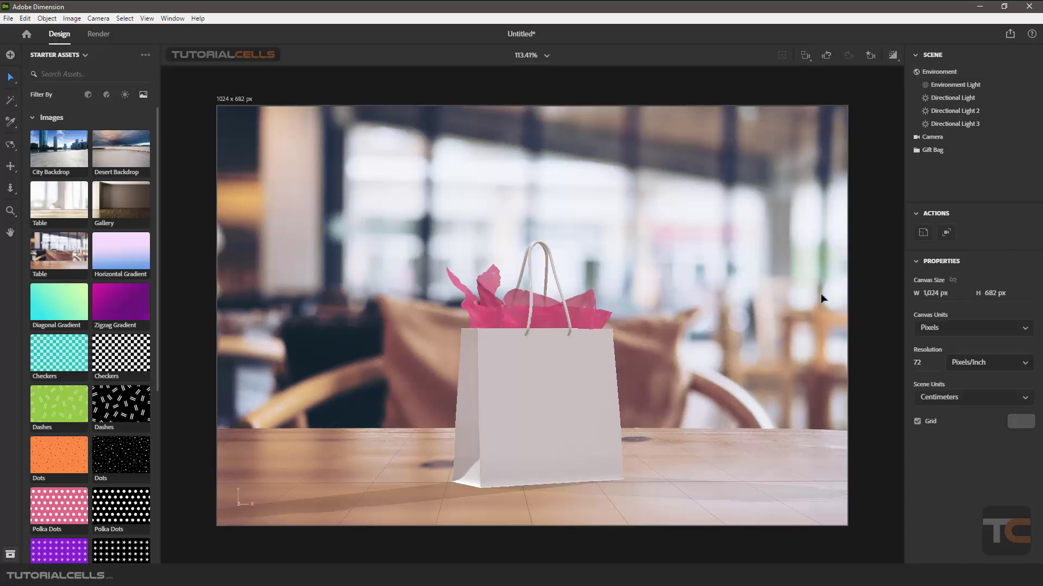
left_click(1015, 423)
left_click(873, 431)
left_click(817, 470)
left_click(657, 271)
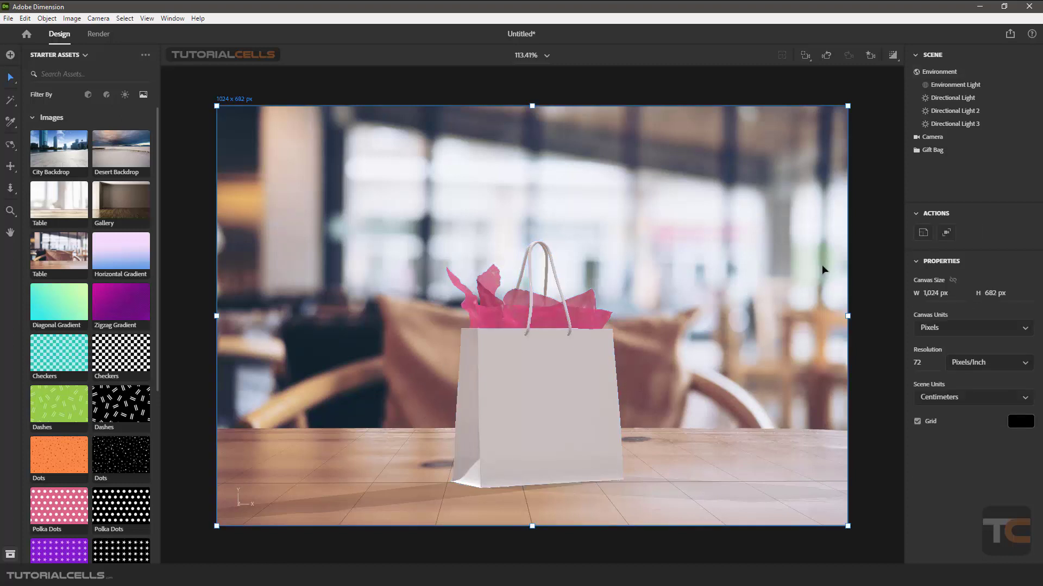
Switch the environment's background off and on, delete its image, and view the gift bag from a higher angle
left_click(799, 260)
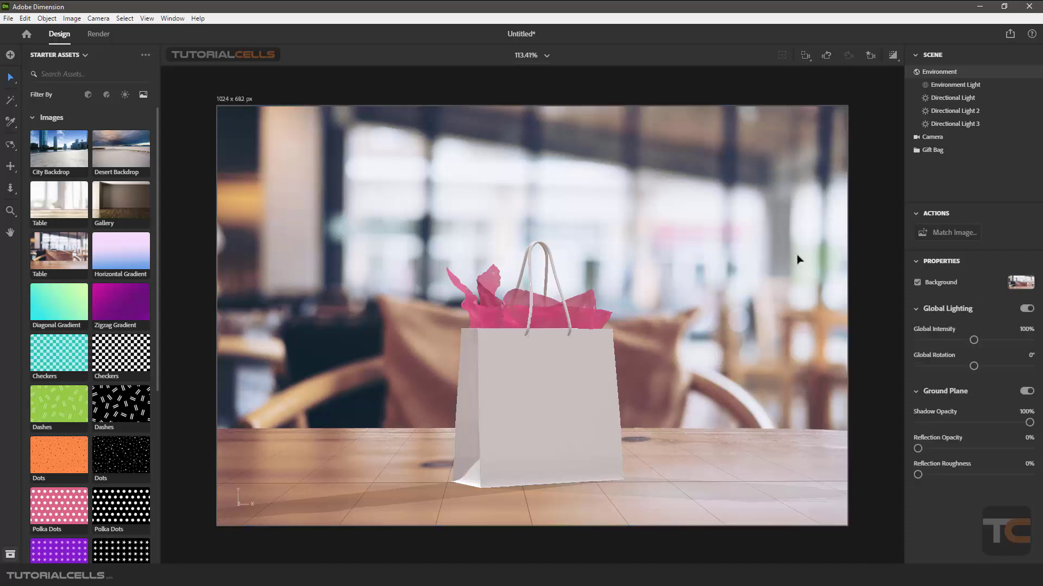
left_click(918, 282)
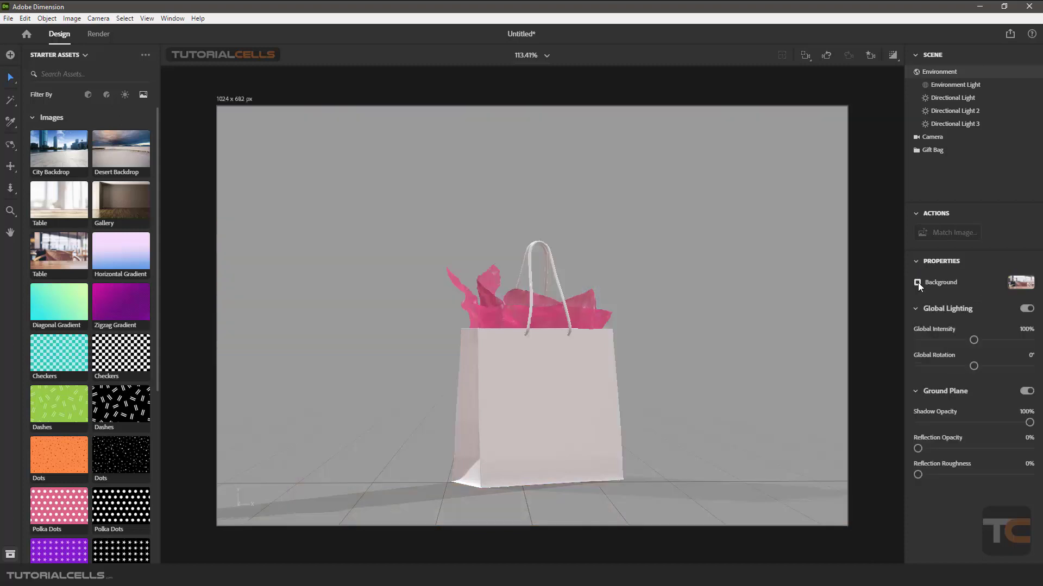
left_click(918, 282)
left_click(1019, 282)
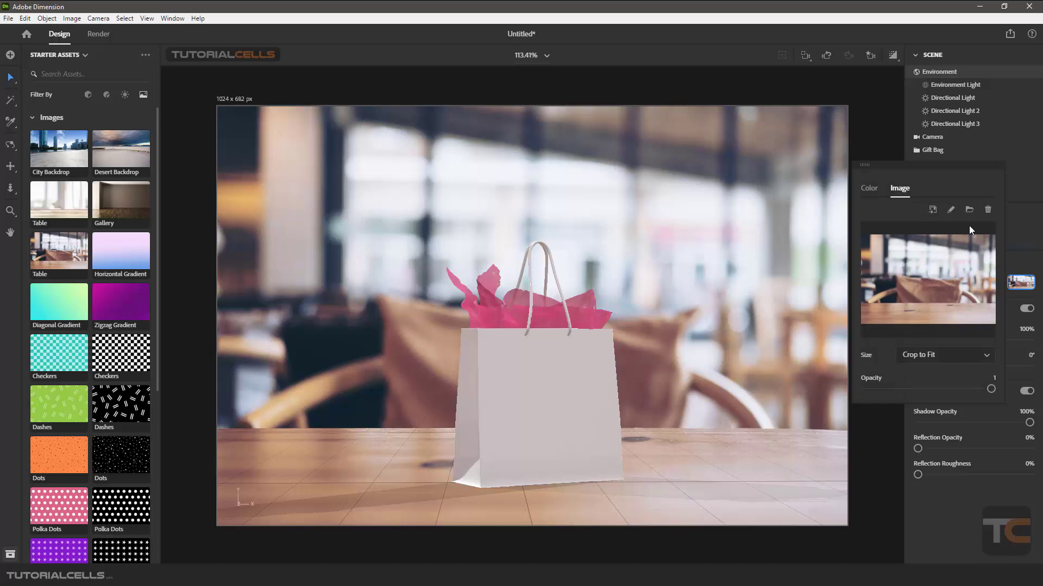
left_click(988, 211)
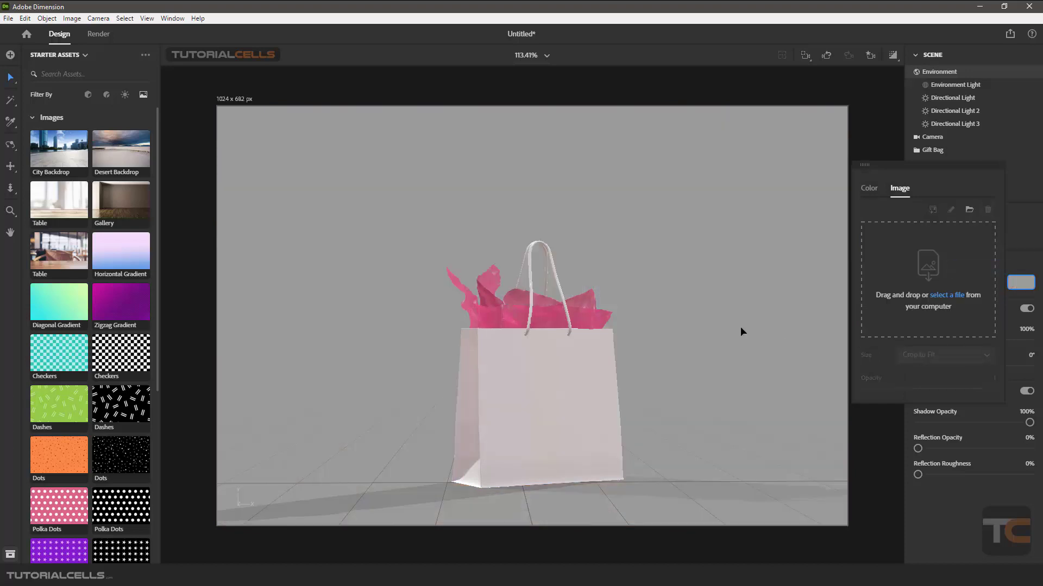
right_click_drag(657, 361, 679, 425)
scroll(652, 425, "down", 4)
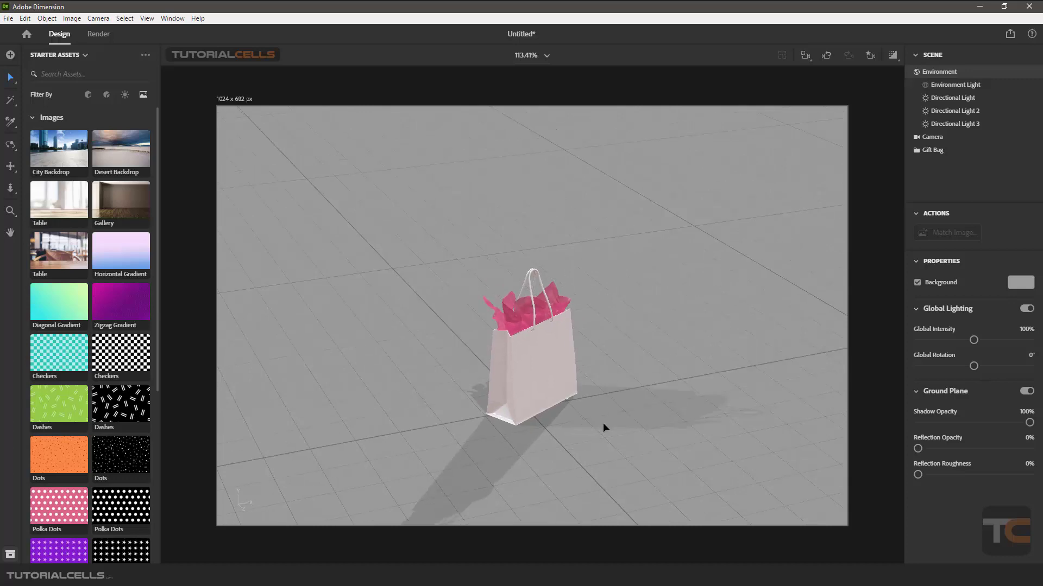
right_click_drag(604, 425, 543, 416)
scroll(543, 416, "up", 2)
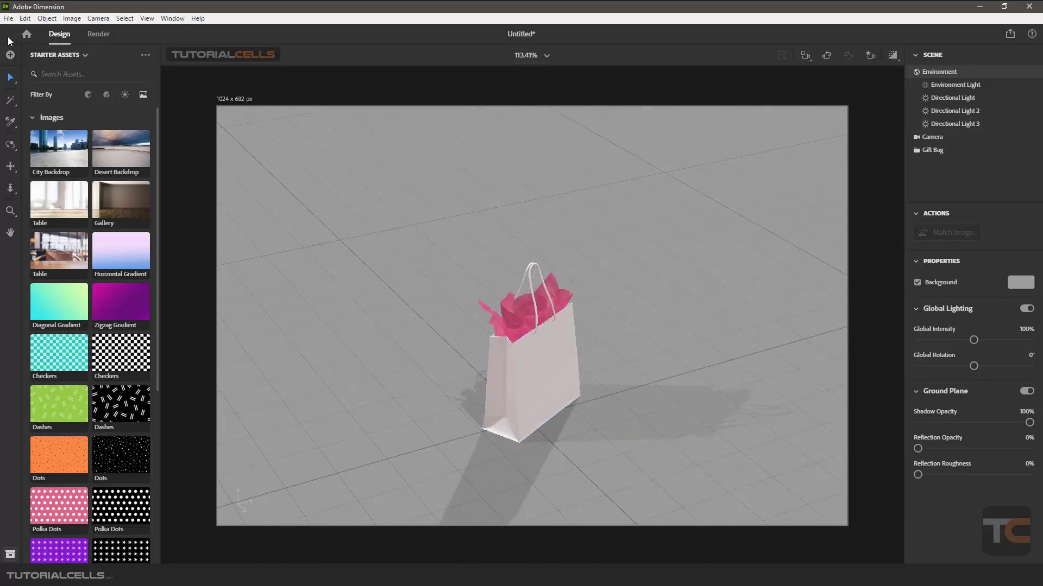
Create a new document, discarding the changes to the current one
left_click(8, 19)
left_click(34, 44)
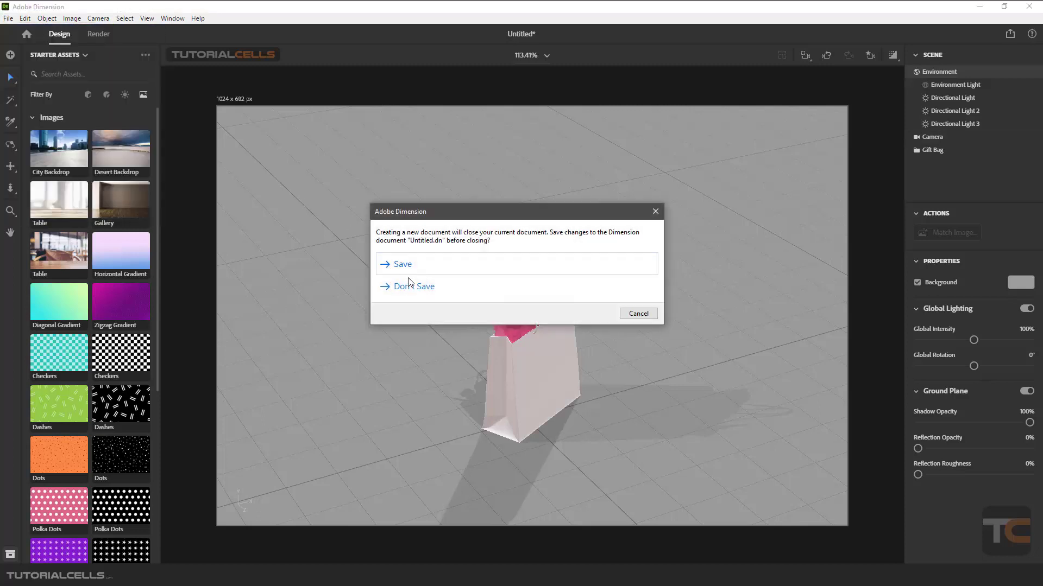
left_click(415, 286)
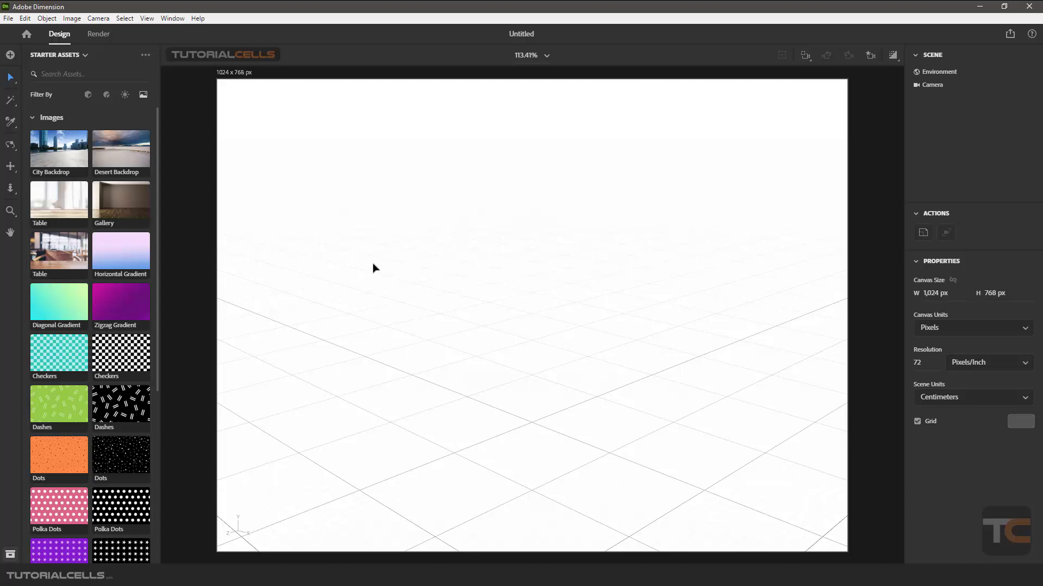
Examine the colour and image options for the environment's background
left_click(474, 286)
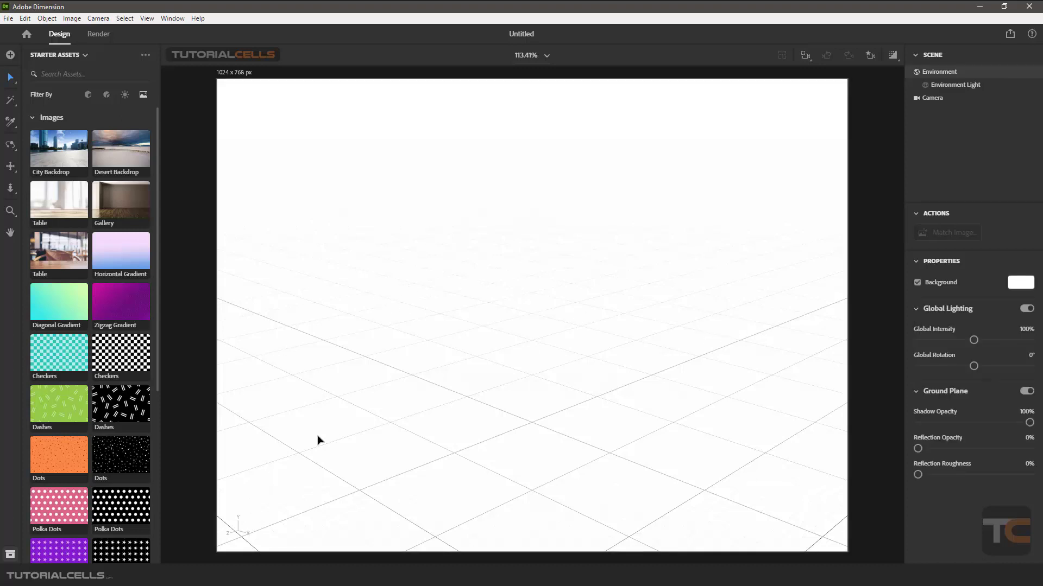
left_click(11, 55)
left_click(1021, 283)
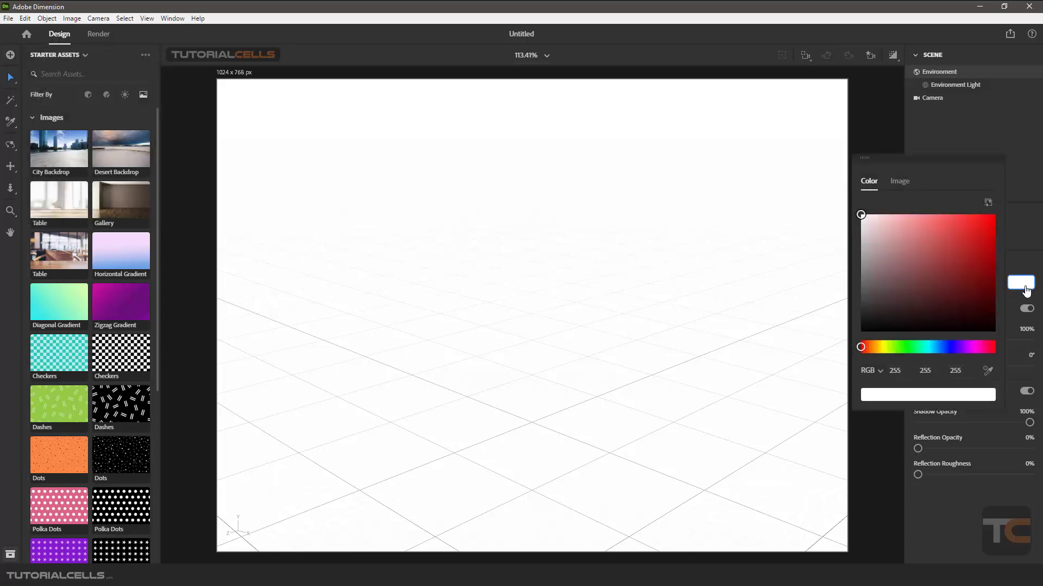
left_click(899, 181)
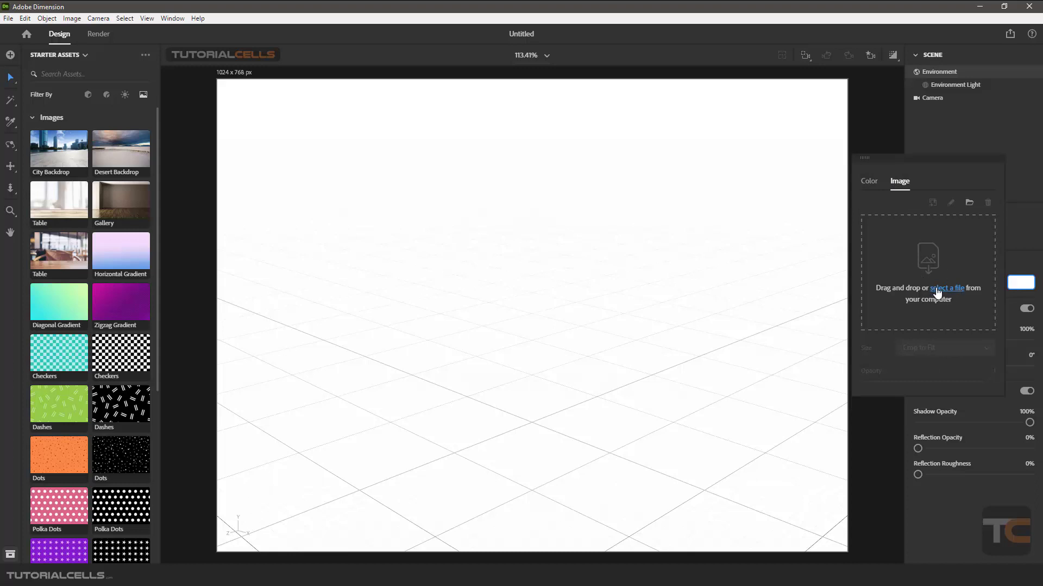
left_click(869, 182)
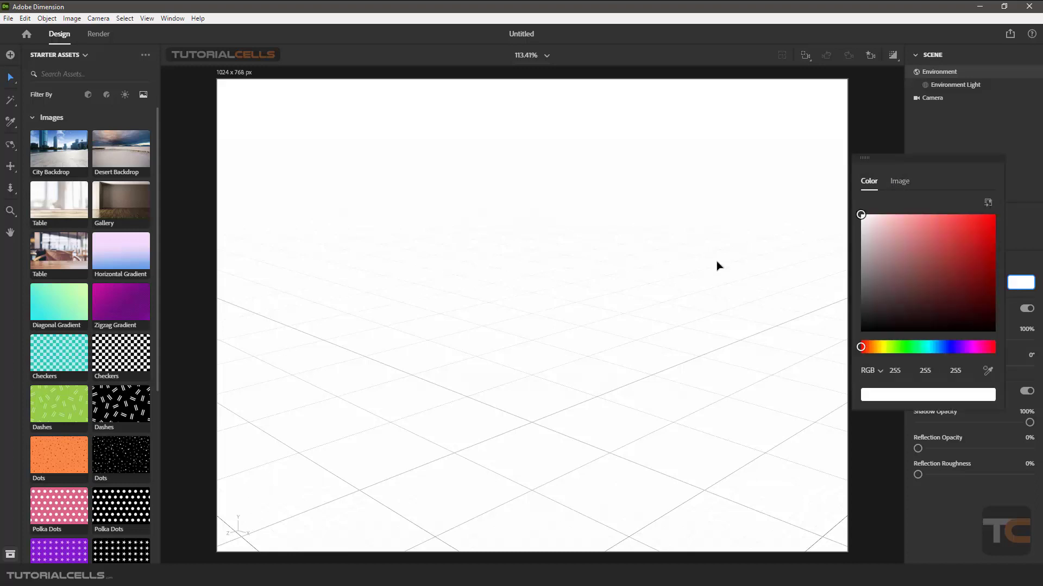
left_click(856, 142)
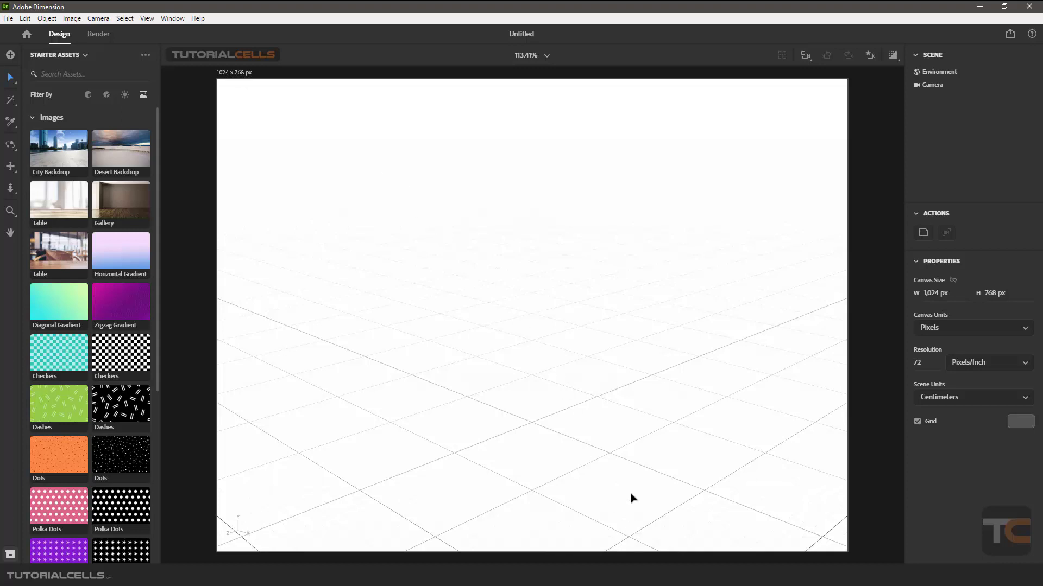
Switch to the projects files folder in File Explorer and place background 3 on the Dimension canvas as the scene background
key("alt+Tab")
left_click_drag(612, 128, 535, 164)
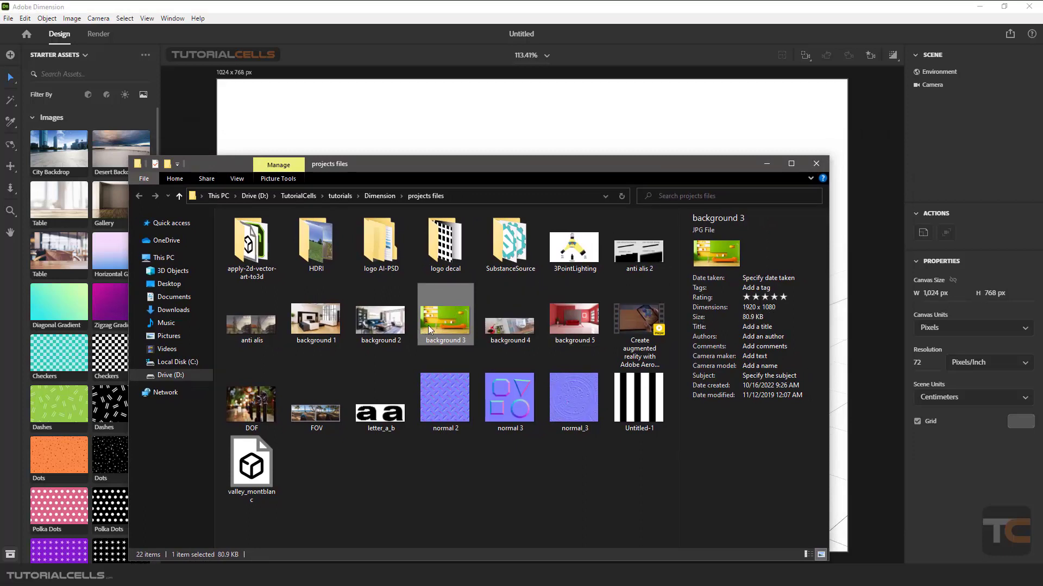
left_click_drag(434, 321, 524, 136)
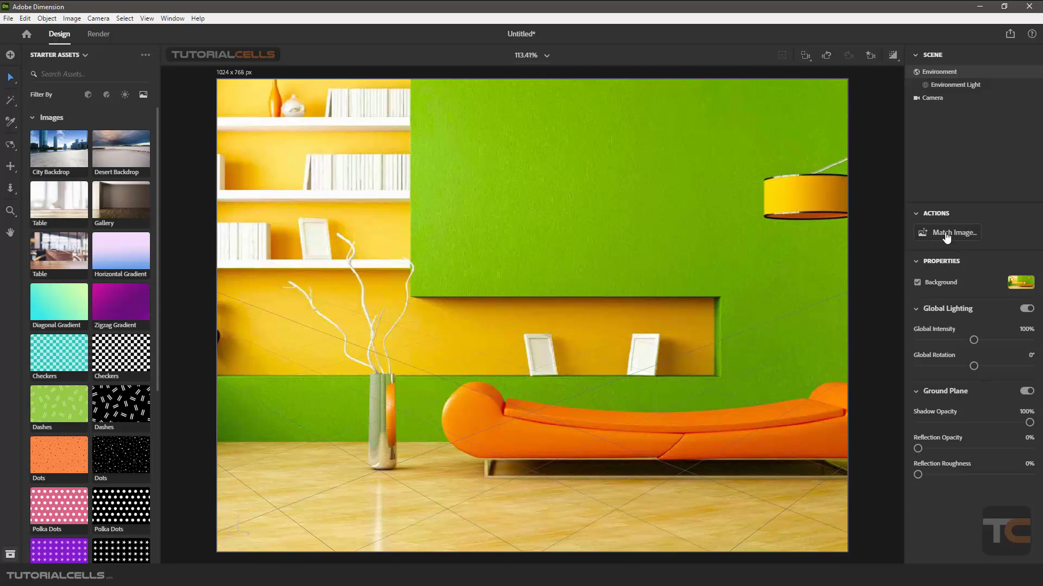
Try the starter Tied String Box model in the room scene and adjust the camera around it
left_click(89, 94)
scroll(122, 359, "down", 2)
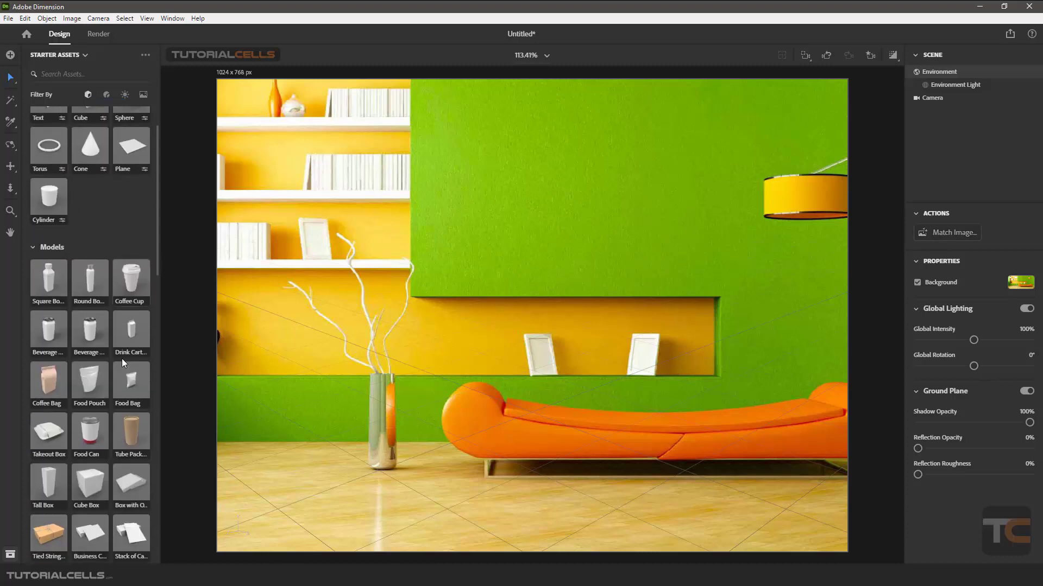
scroll(96, 435, "down", 3)
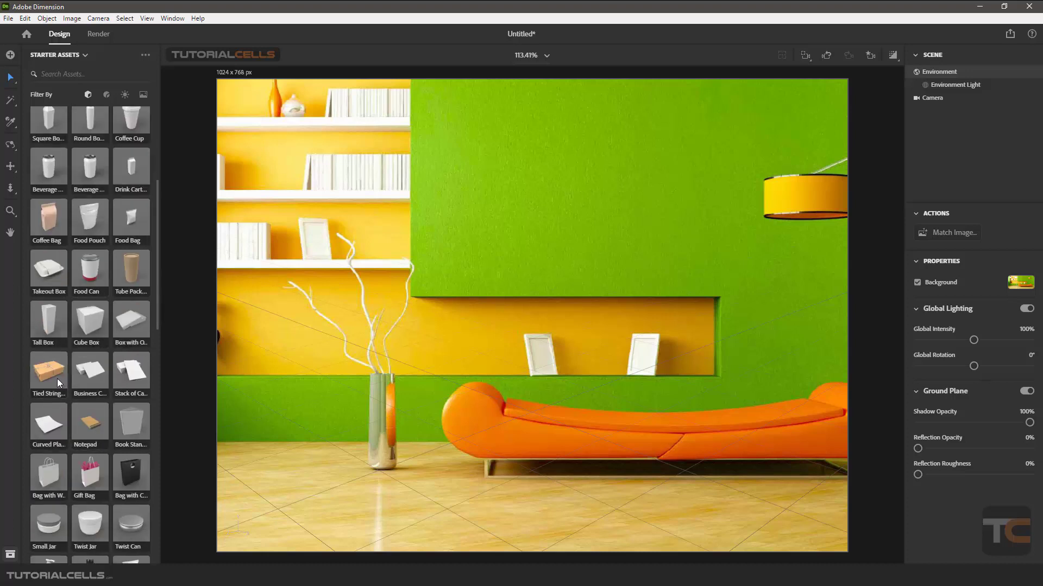
left_click_drag(57, 379, 515, 415)
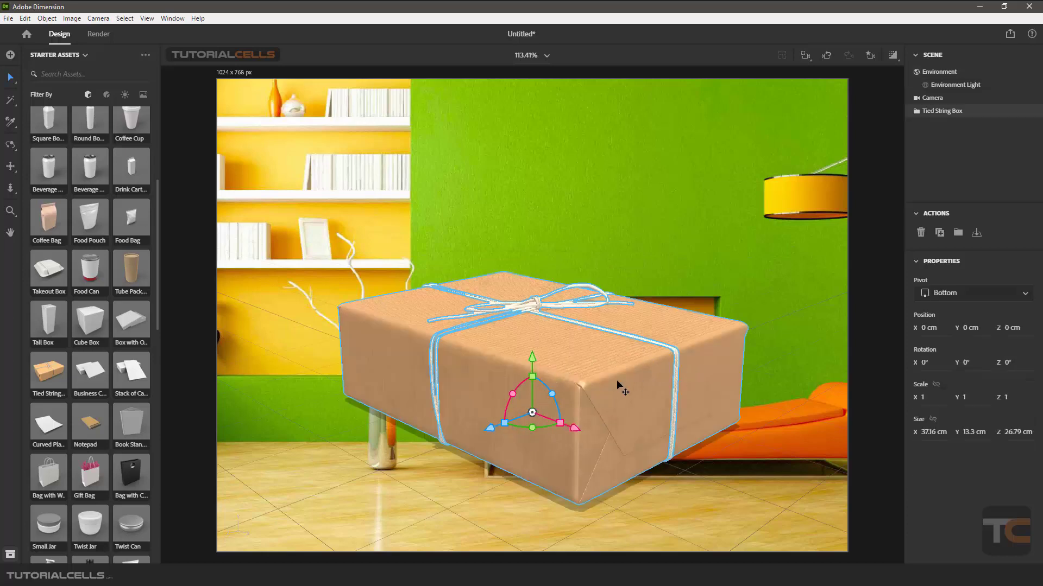
scroll(617, 380, "down", 4)
left_click_drag(550, 393, 722, 391)
Replace the tied string box with the starter Side Table model and adjust the camera so the table stands on the floor
scroll(20, 416, "down", 5)
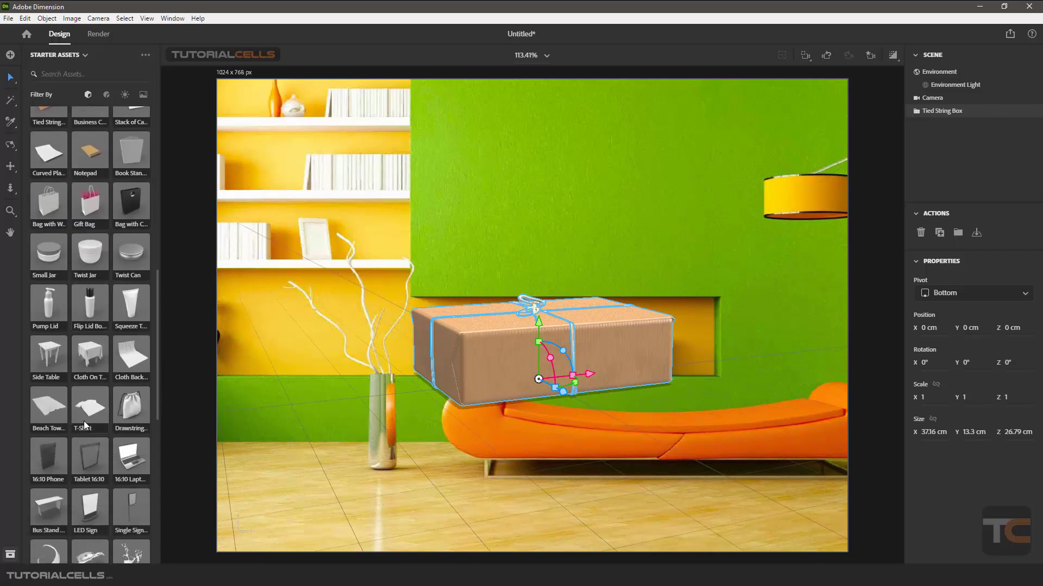
key("Delete")
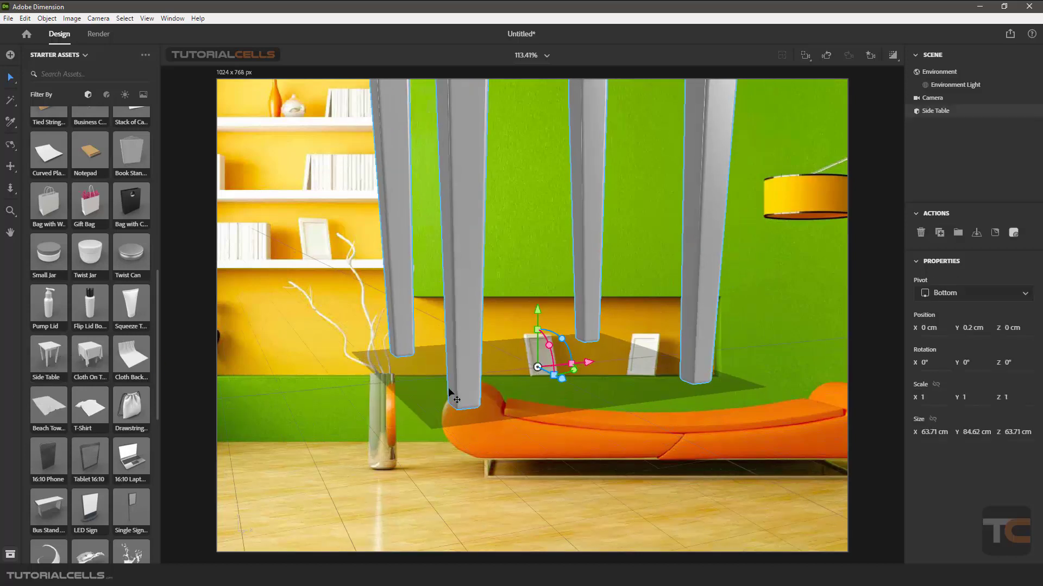
left_click_drag(533, 295, 551, 421)
scroll(551, 422, "up", 3)
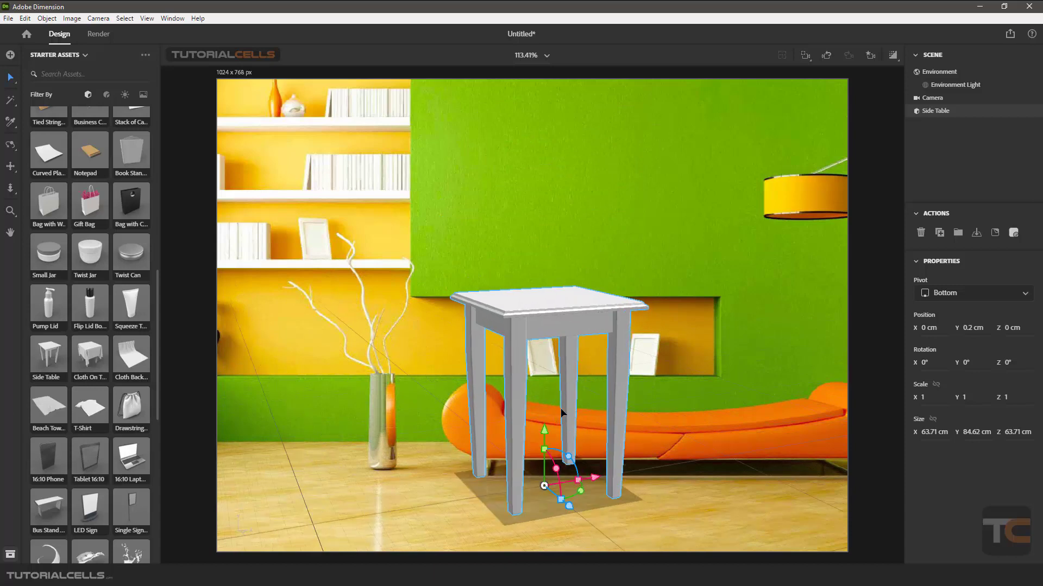
scroll(562, 413, "down", 1)
Match the scene to the background image: resize the canvas to Image Size, create Abstract lights and match the camera perspective
left_click(747, 229)
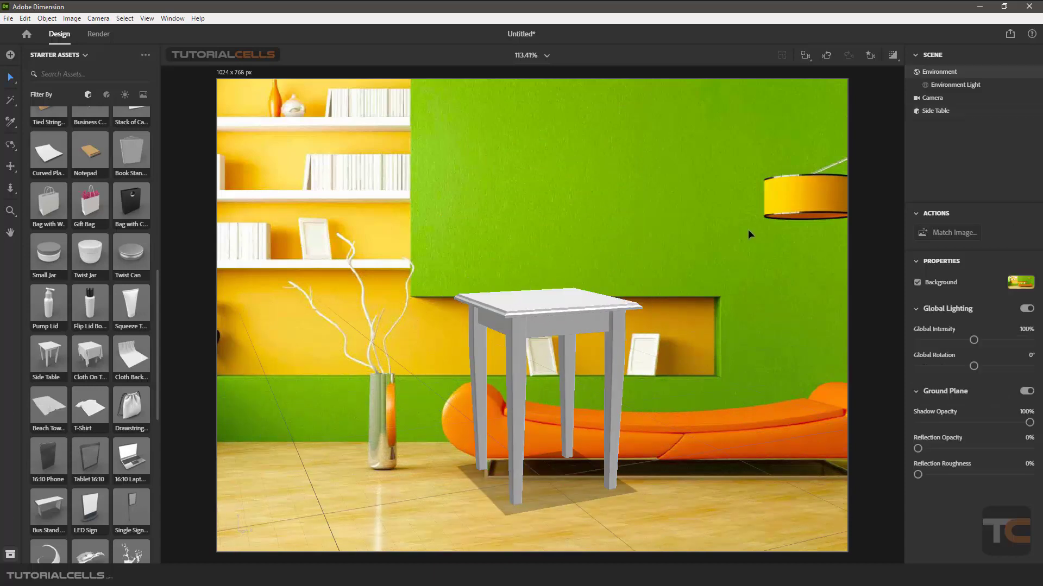
left_click(940, 237)
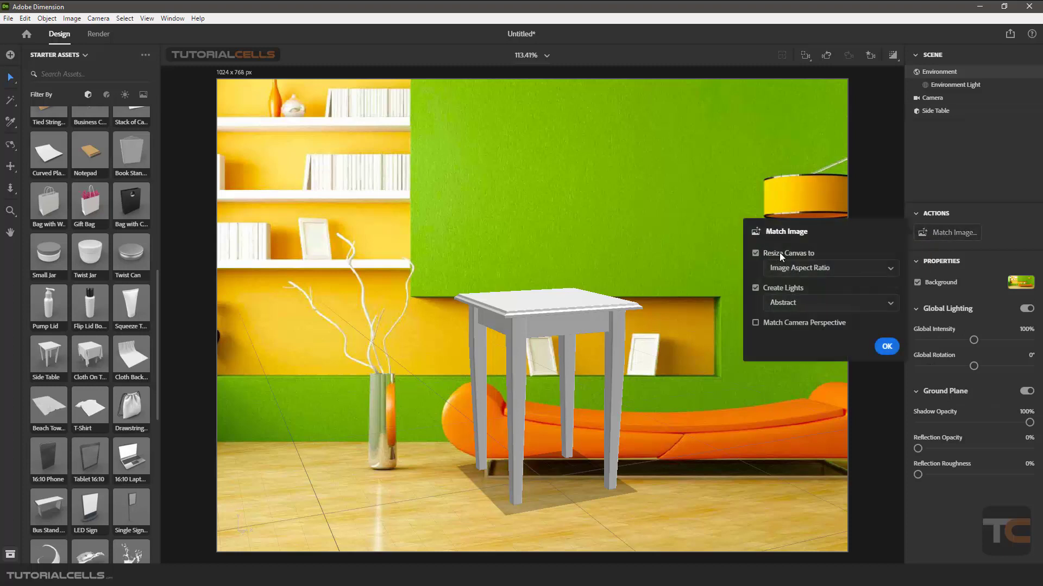
left_click(806, 275)
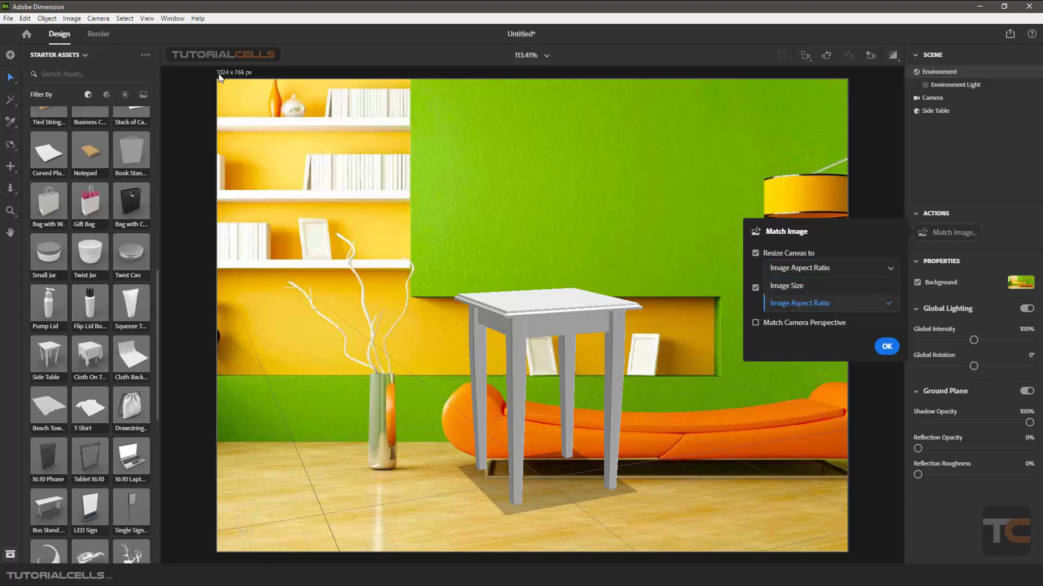
left_click(799, 285)
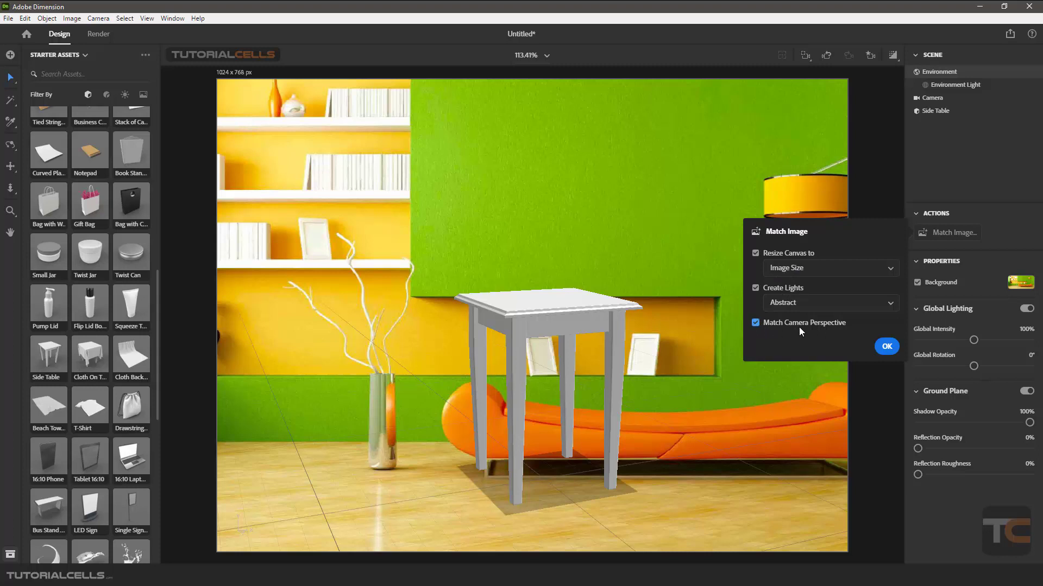
left_click(885, 345)
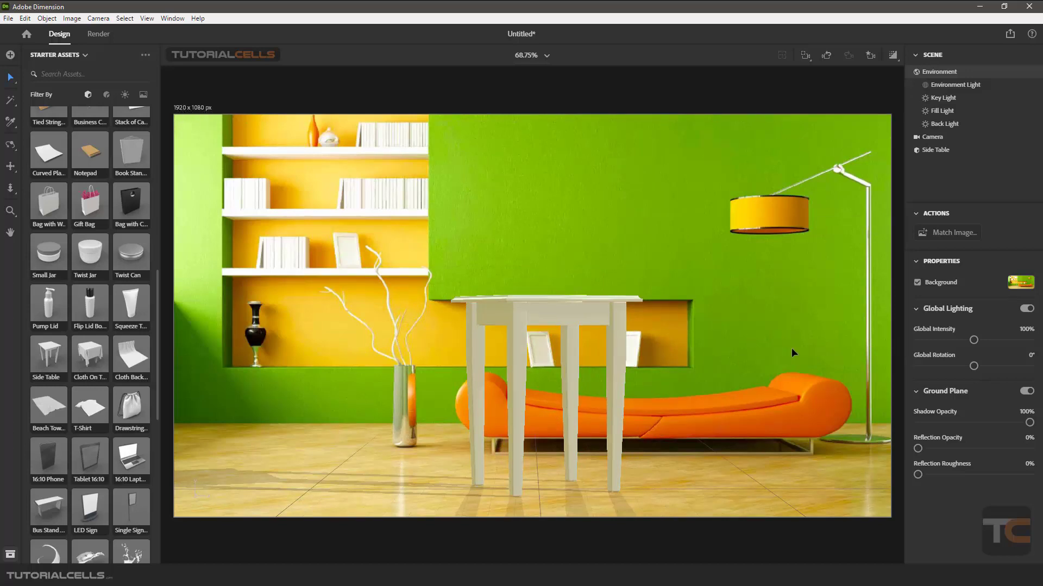
Review the available light creation types for image matching and filter the starter assets to images only
left_click(947, 233)
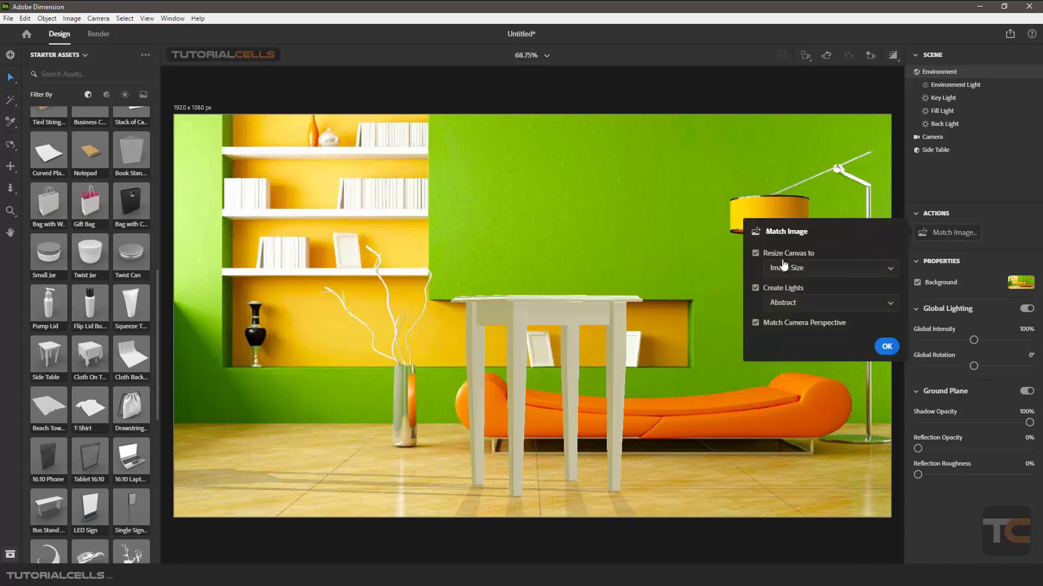
left_click(798, 308)
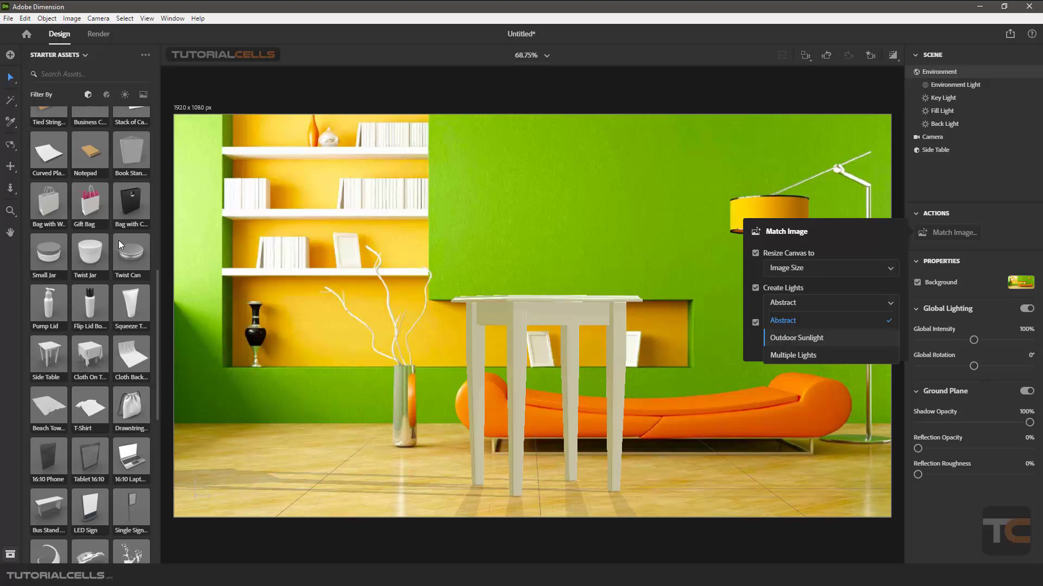
scroll(111, 234, "up", 6)
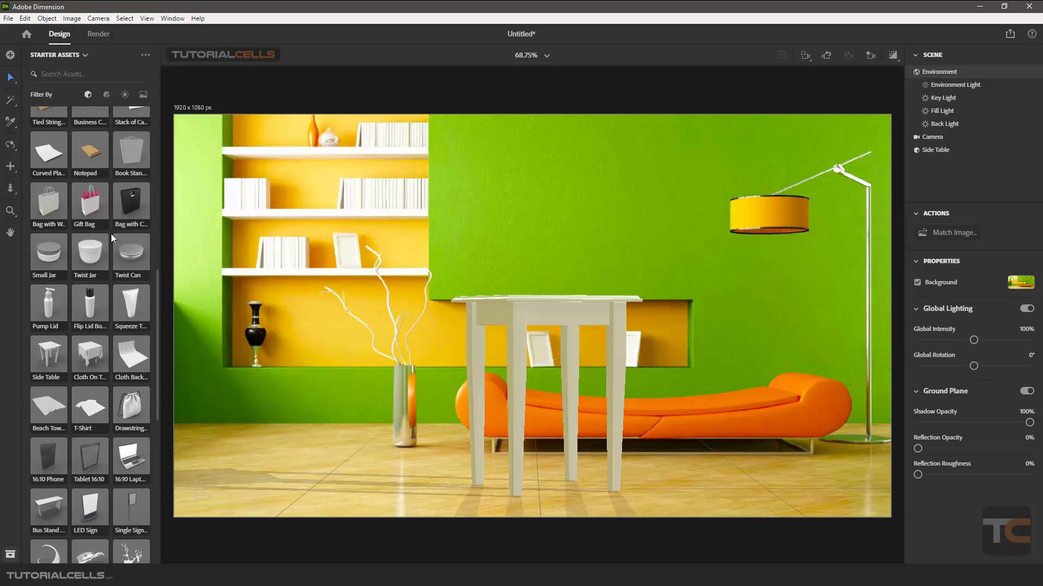
scroll(92, 230, "up", 3)
left_click(144, 94)
left_click(144, 94)
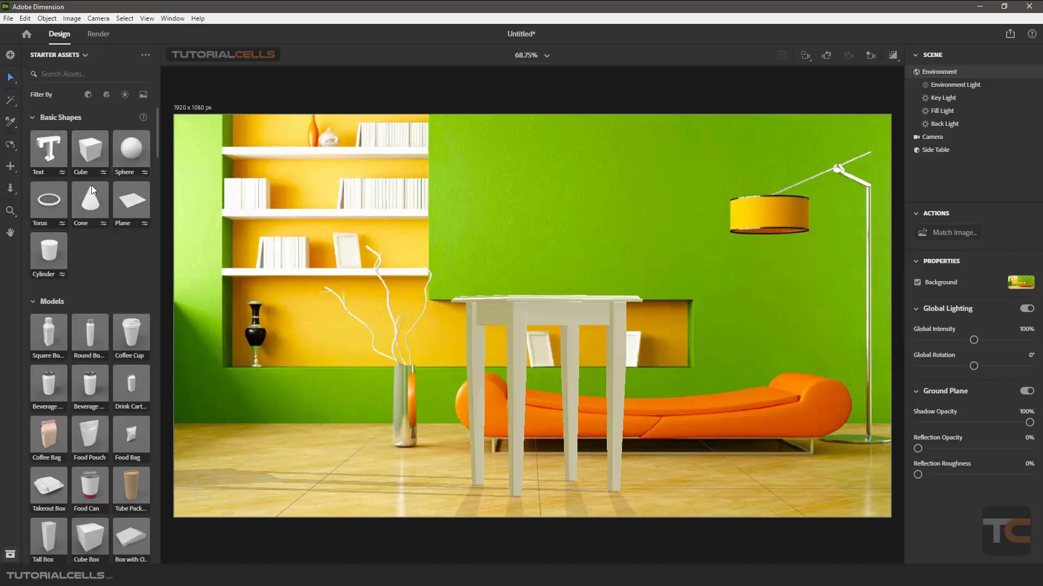
left_click(143, 96)
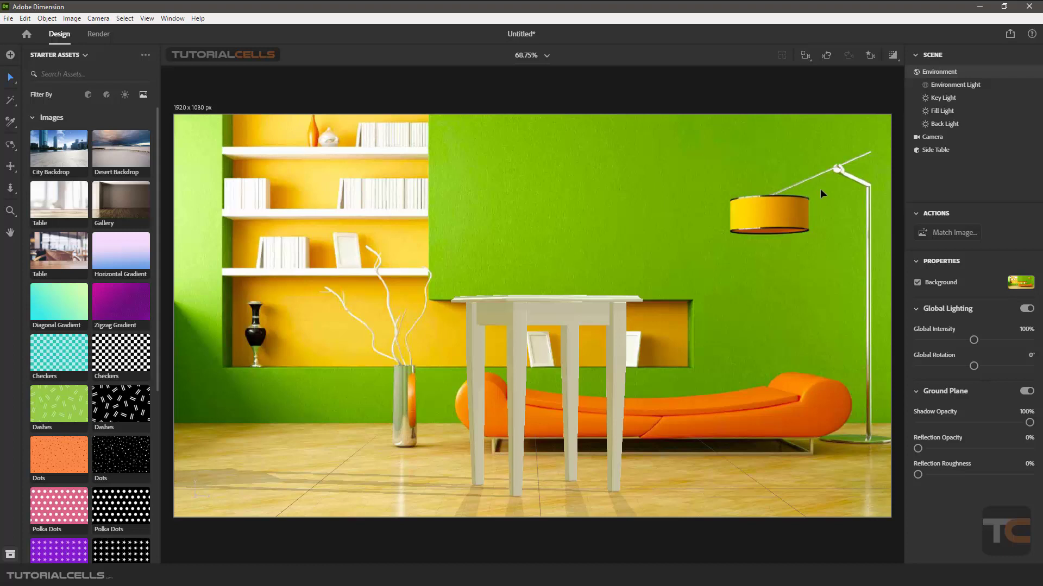
Inspect the panorama image used by the Environment Light, then return to the environment's properties
left_click(961, 85)
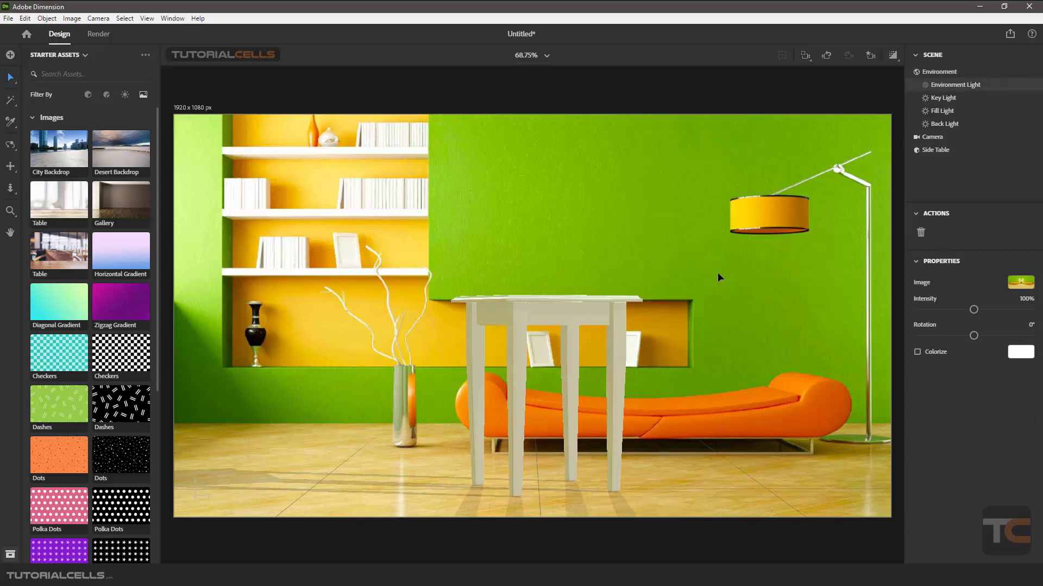
left_click(1021, 283)
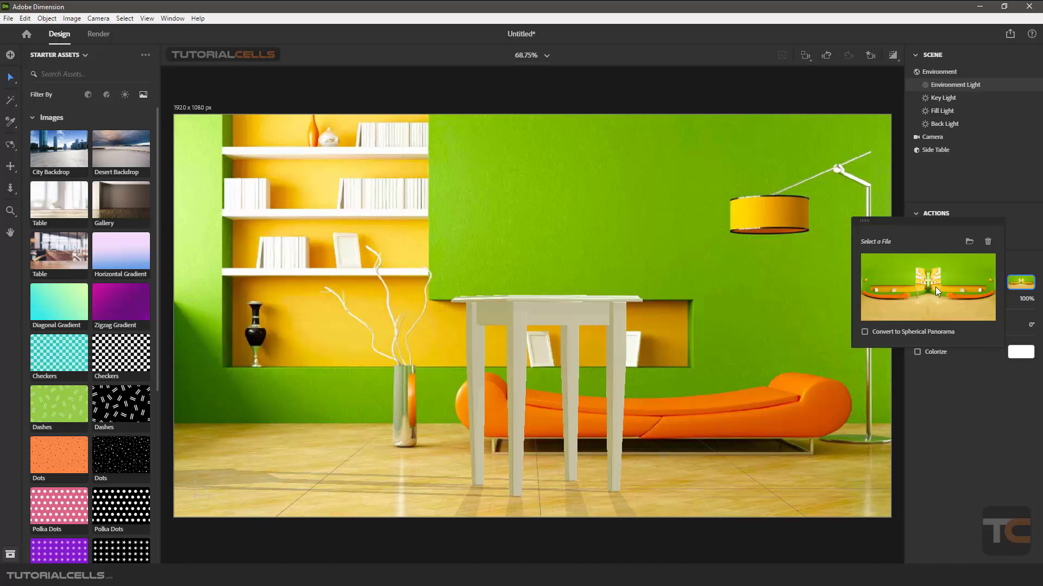
left_click(559, 238)
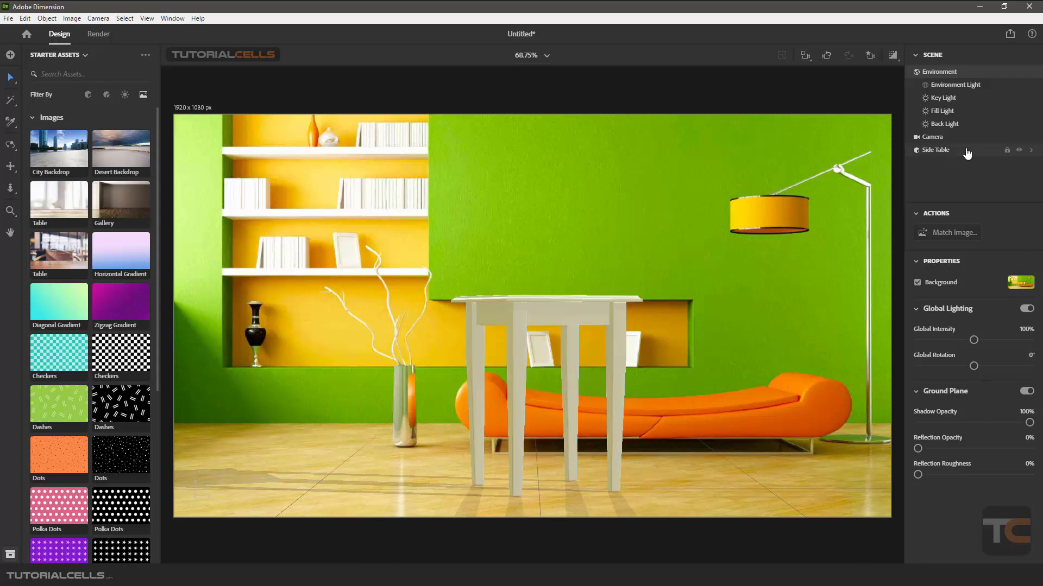
Delete the Key Light, Fill Light and Back Light from the scene
left_click(941, 102)
key("Delete")
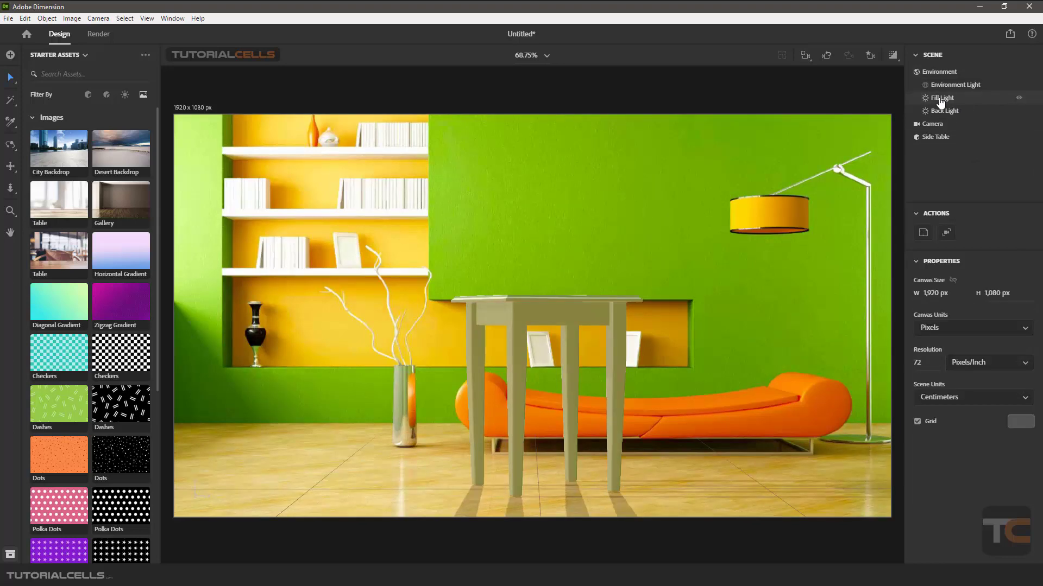
left_click(941, 100)
key("Delete")
left_click(941, 101)
key("Delete")
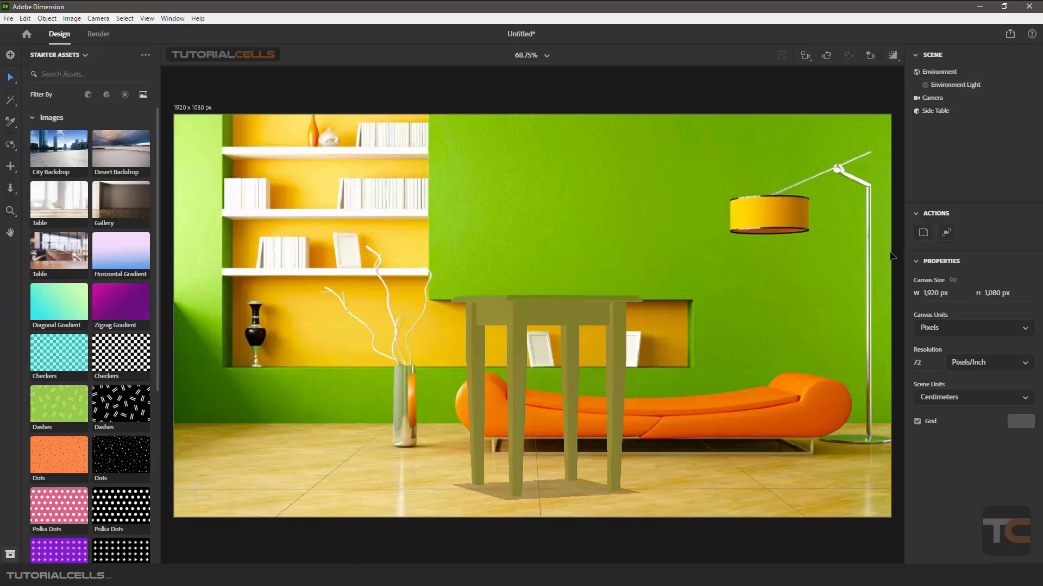
Try Match Image with Outdoor Sunlight lighting and delete the Sun light it creates
left_click(766, 215)
left_click(947, 233)
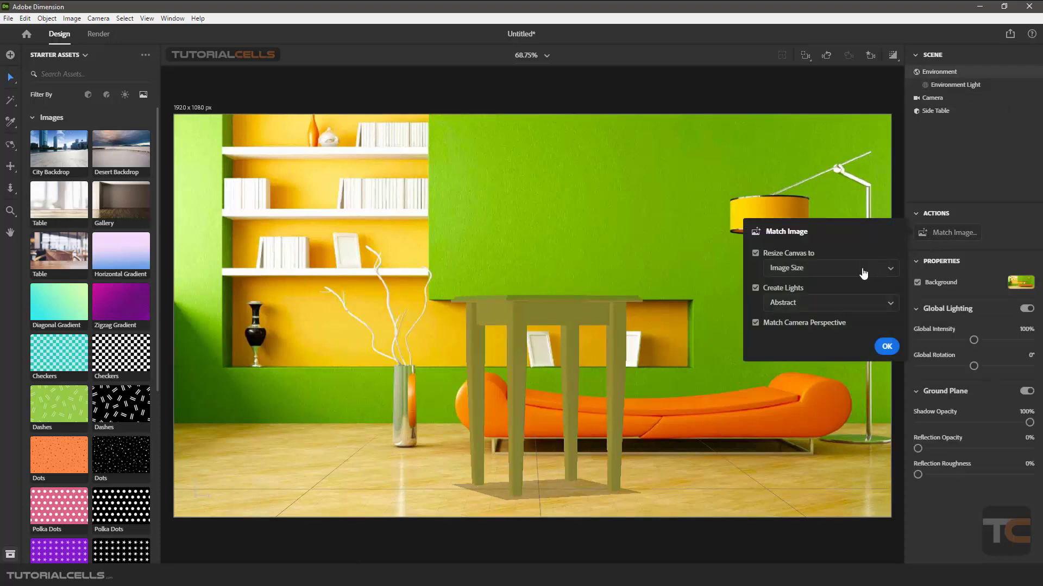
left_click(813, 277)
left_click(813, 277)
left_click(813, 305)
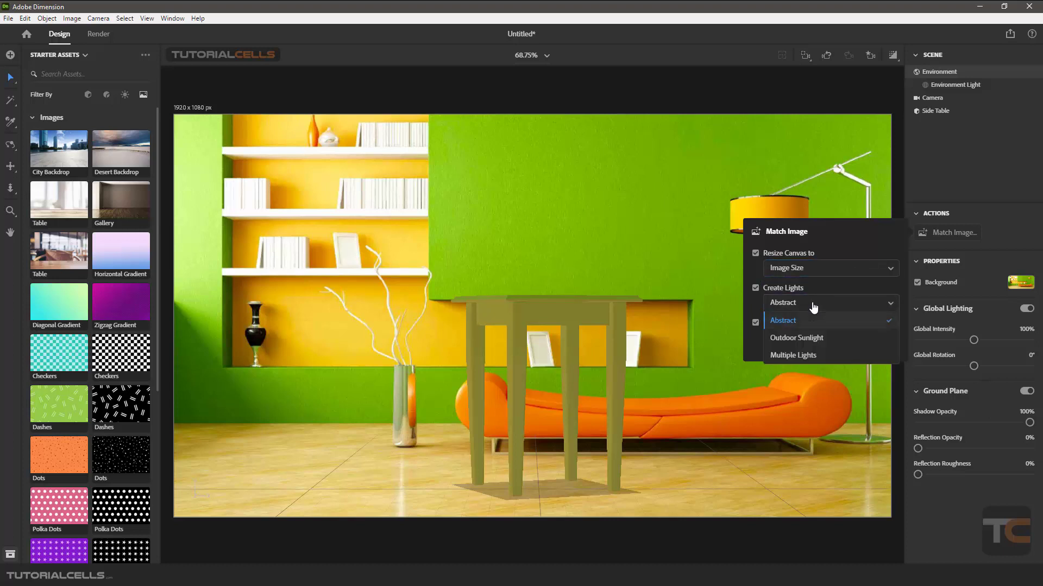
left_click(794, 338)
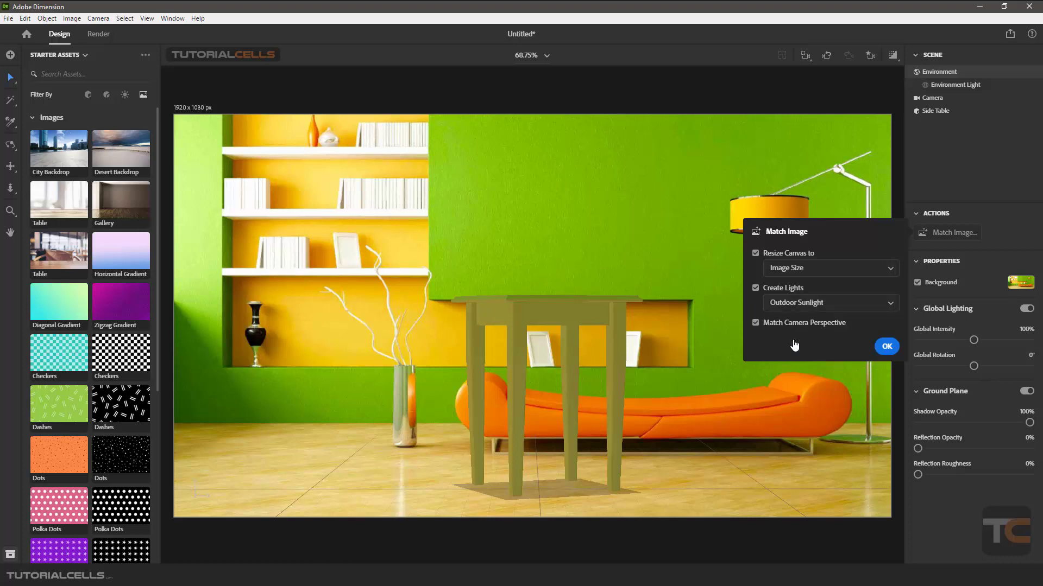
left_click(886, 346)
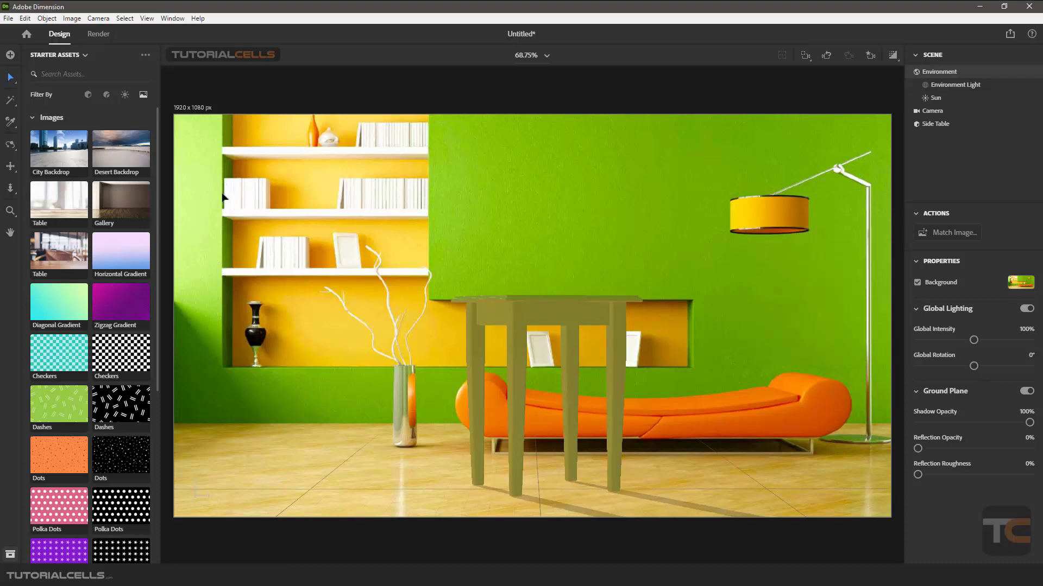
left_click(934, 101)
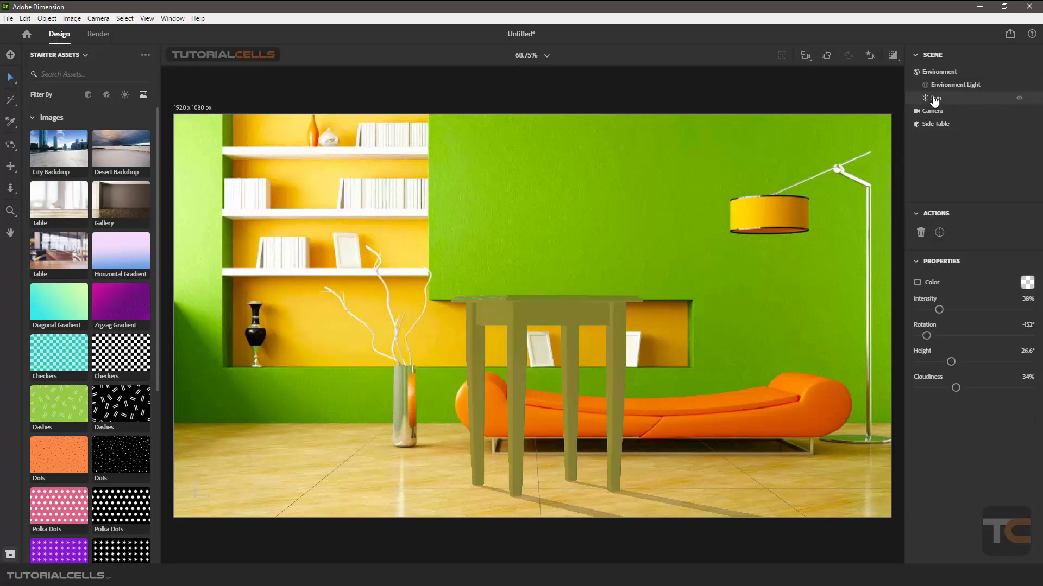
key("Delete")
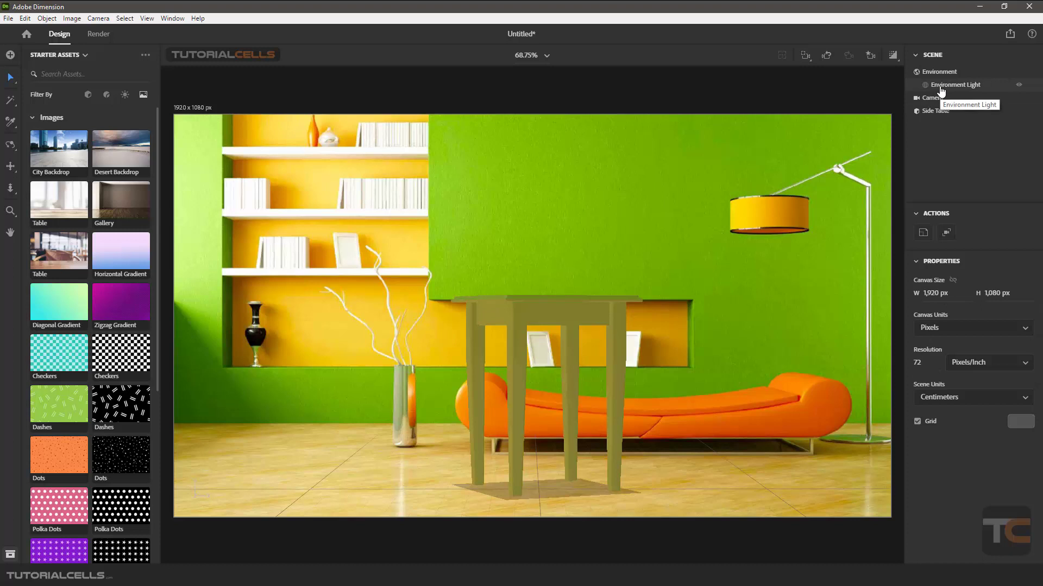
Match the environment to the image with Multiple Lights, keeping the Image Size canvas and camera perspective options enabled
left_click(938, 72)
left_click(932, 232)
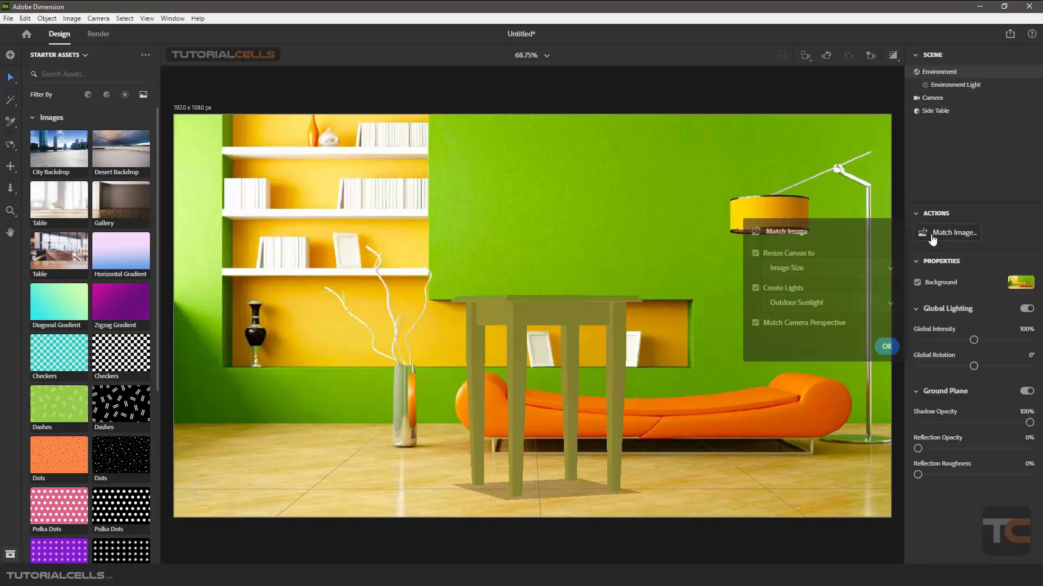
left_click(794, 306)
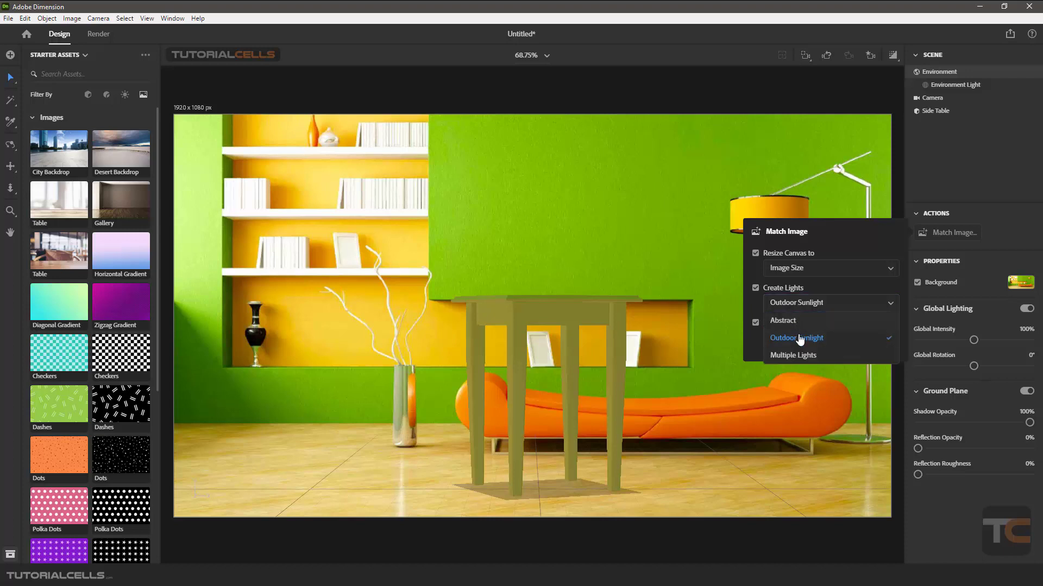
left_click(796, 356)
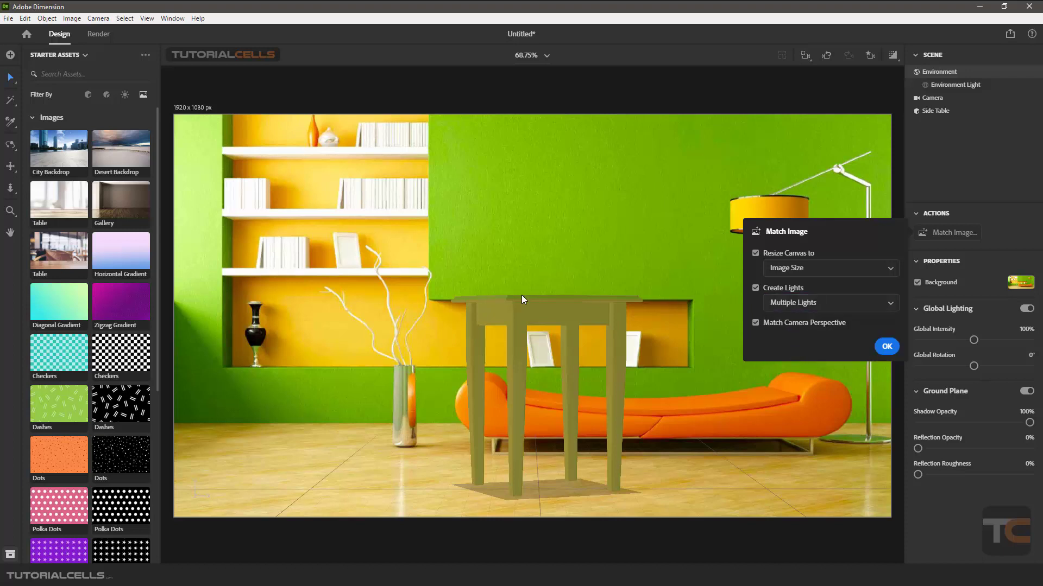
left_click(595, 184)
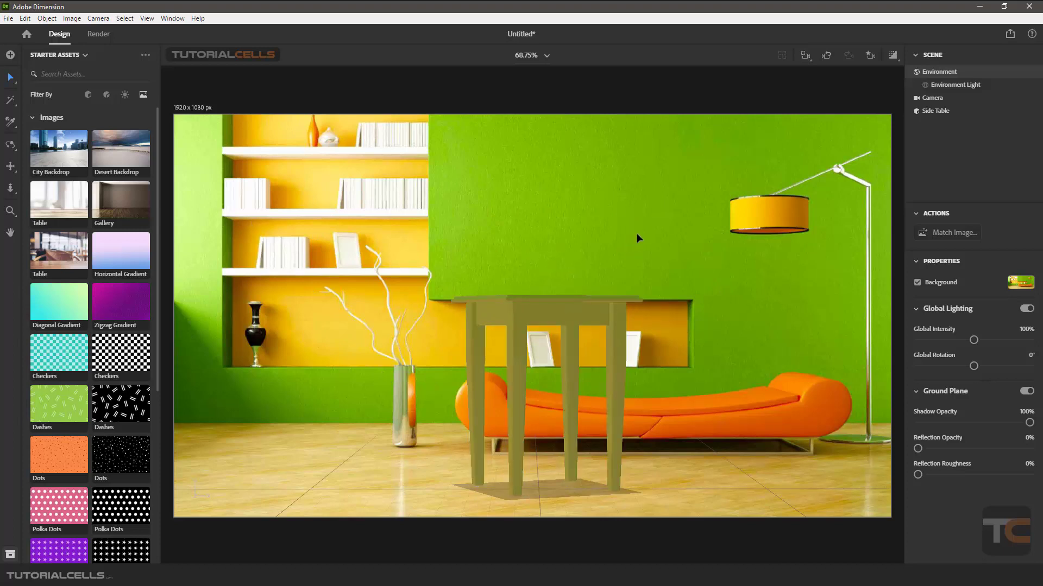
left_click(950, 233)
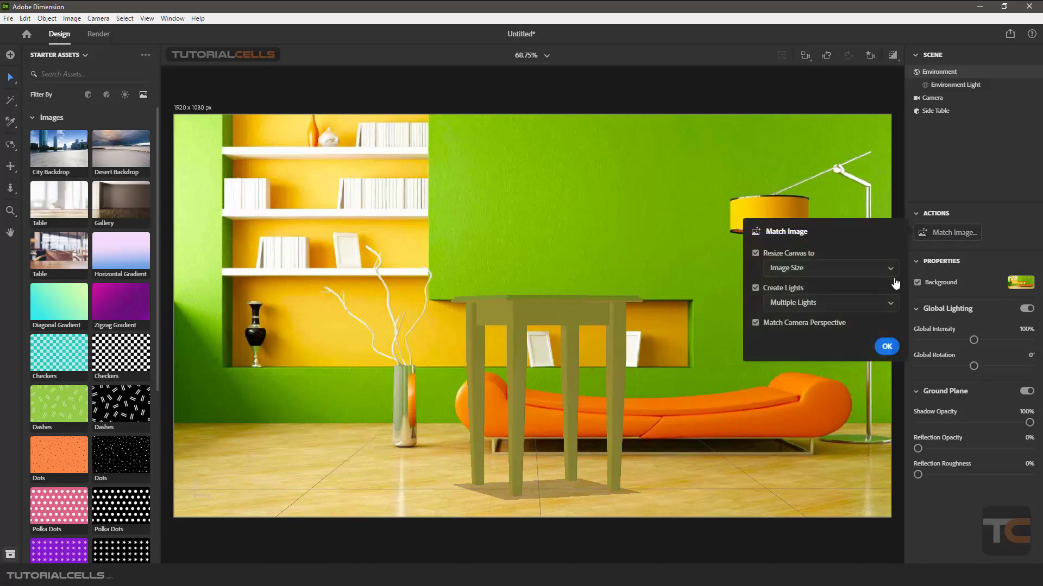
left_click(884, 347)
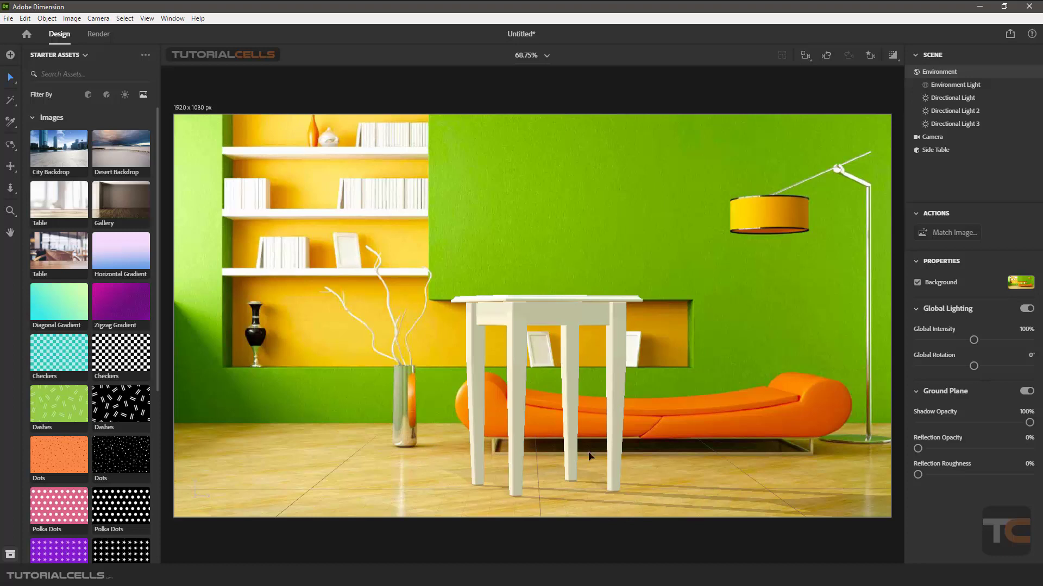
Try different camera angles around the side table, then revert the camera changes and the created directional lights
scroll(559, 403, "down", 3)
middle_click_drag(559, 403, 552, 423)
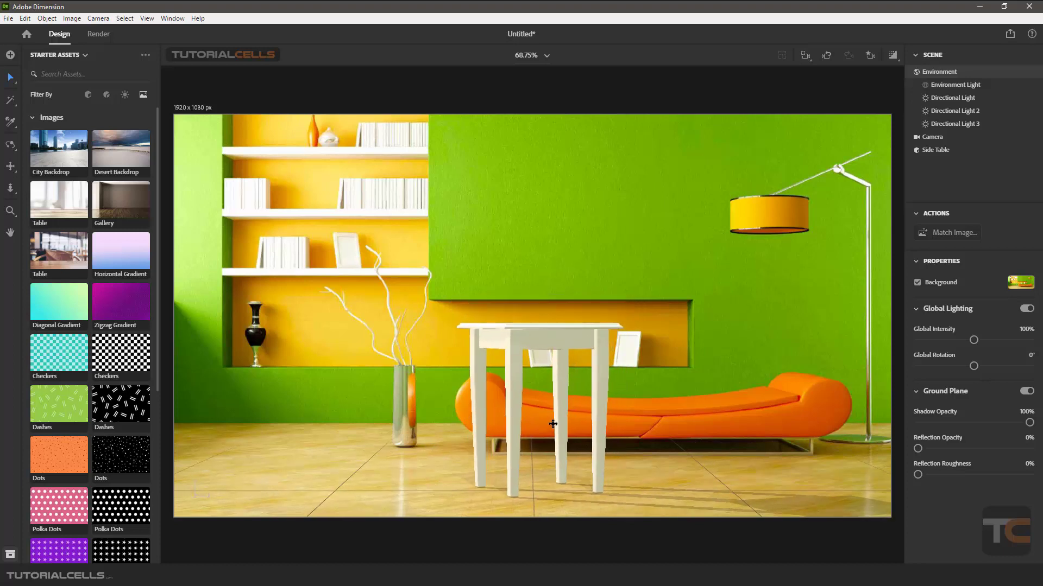
middle_click_drag(529, 456, 562, 461)
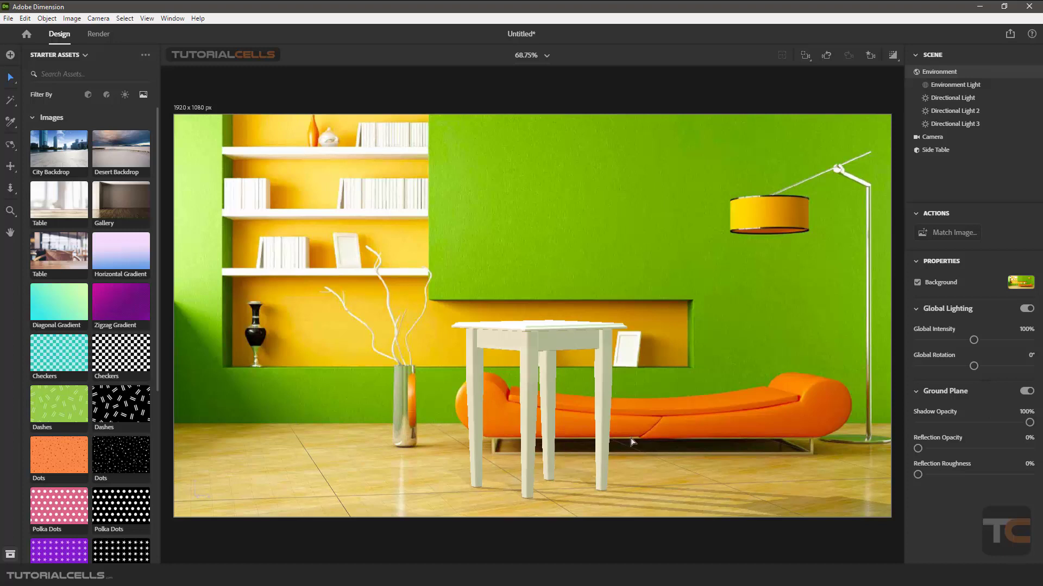
left_click(964, 237)
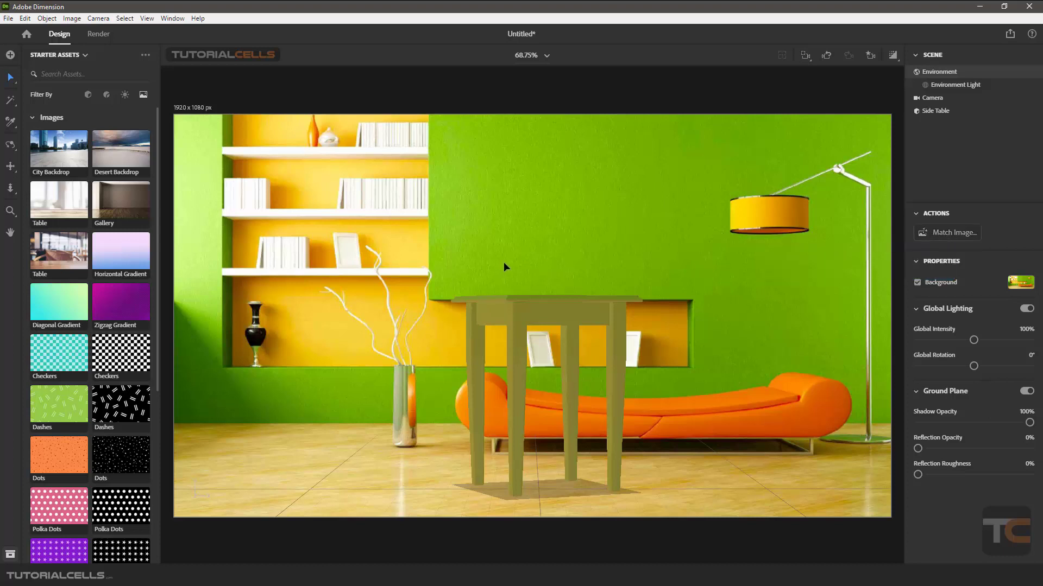
Reapply Match Image with Image Size, Multiple Lights and Match Camera Perspective
left_click(949, 234)
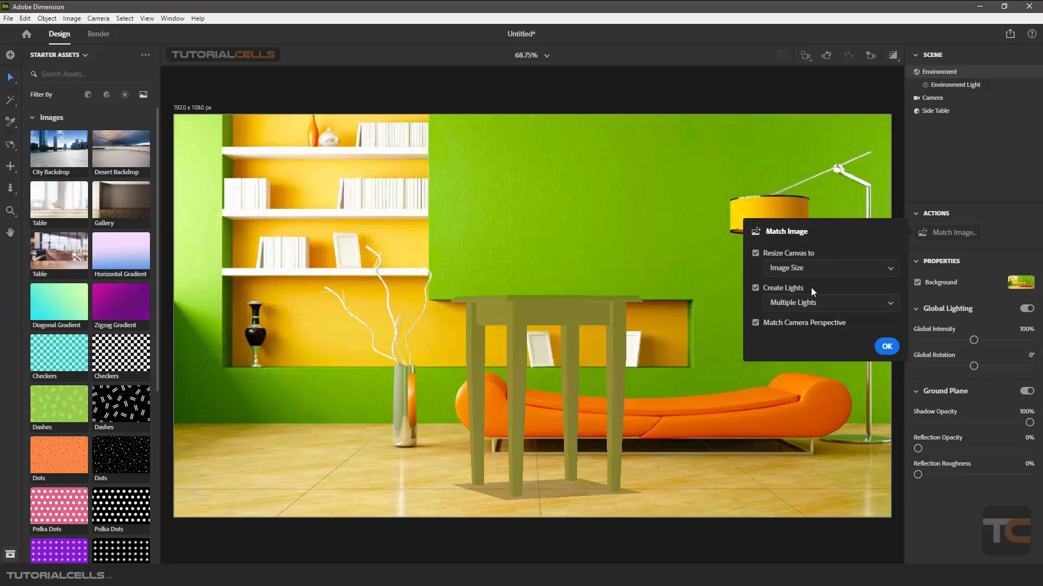
left_click(887, 351)
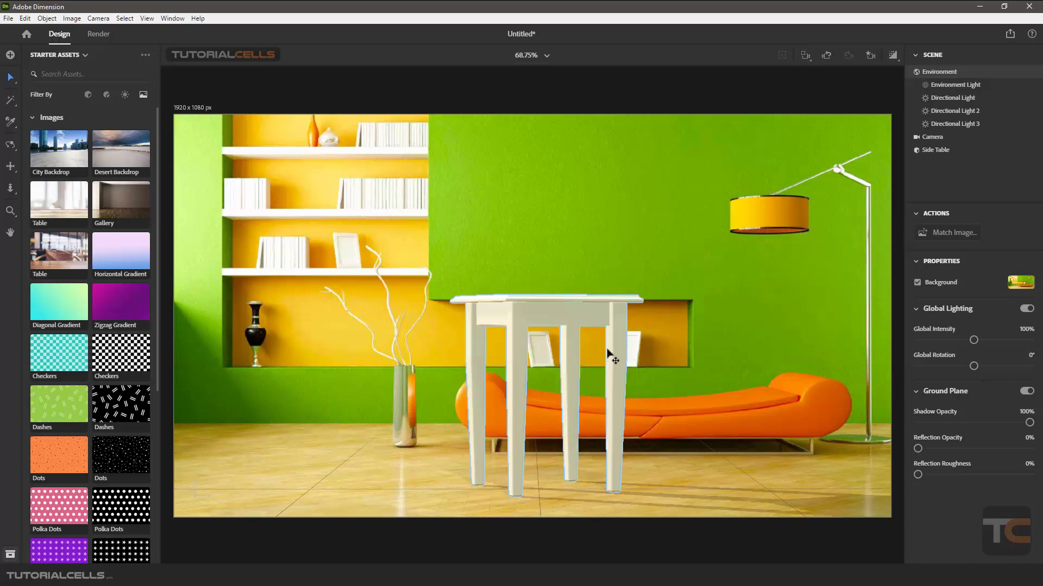
Orbit the camera to view the side table from above and bring up the Orbit Tool's options
left_click_drag(586, 359, 574, 373)
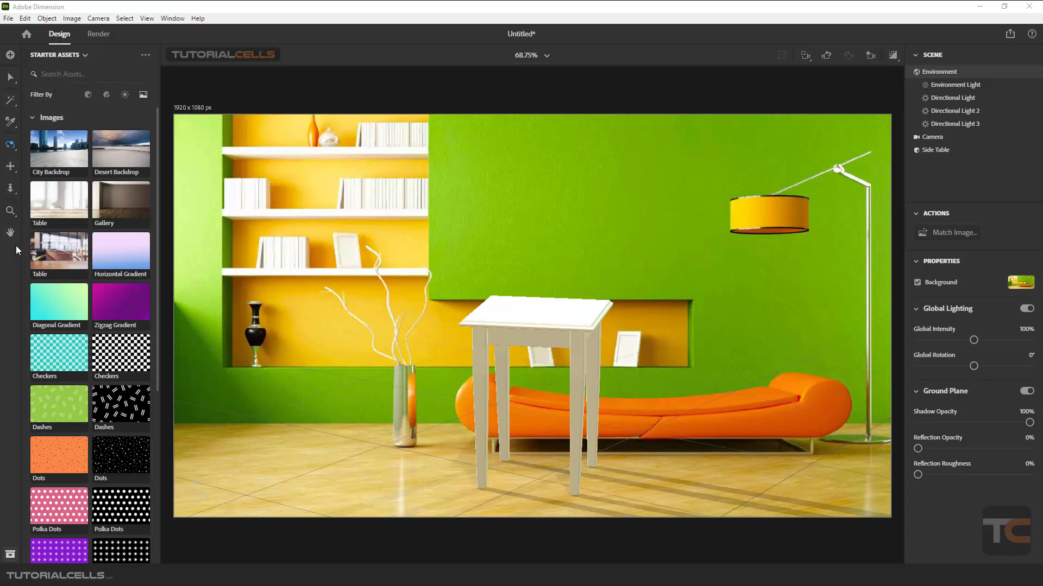
mouse_move(476, 336)
left_mouse_down()
mouse_move(550, 344)
mouse_move(463, 348)
left_mouse_up()
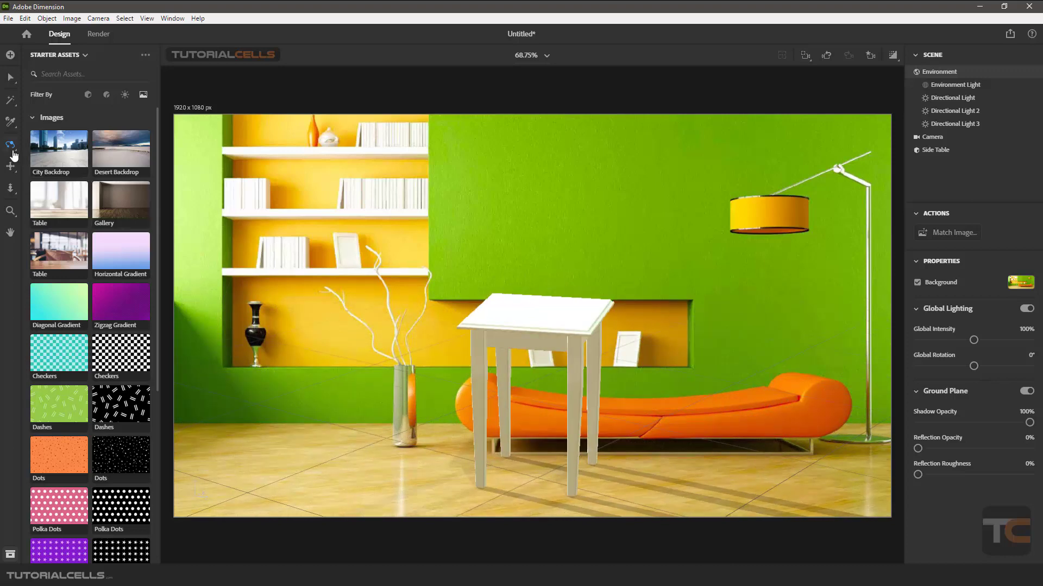
mouse_move(13, 152)
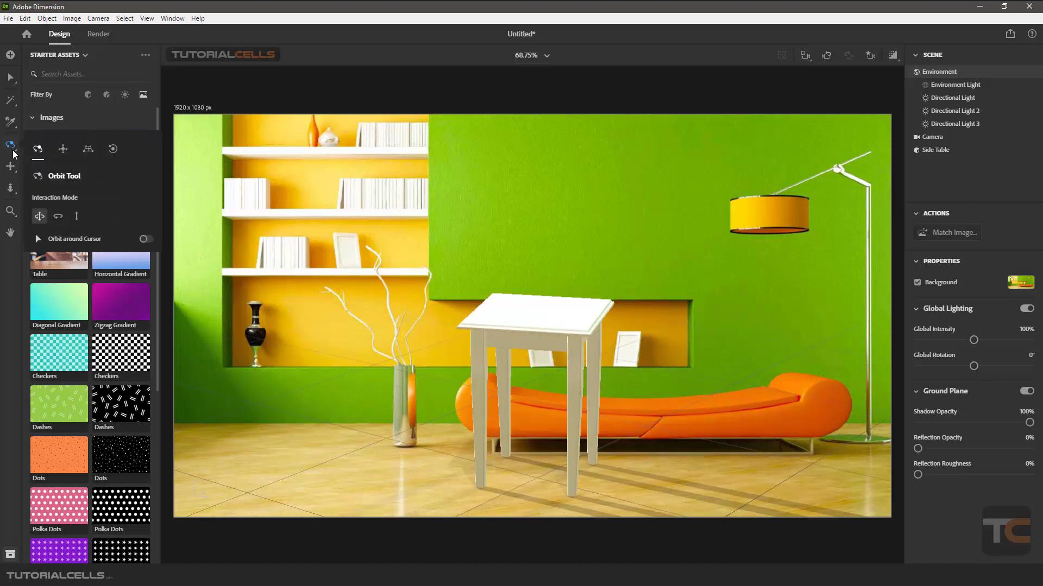
Move the camera around the side table with the Horizon Tool and bring the horizon line down to just above the lowest shelf
left_click(64, 152)
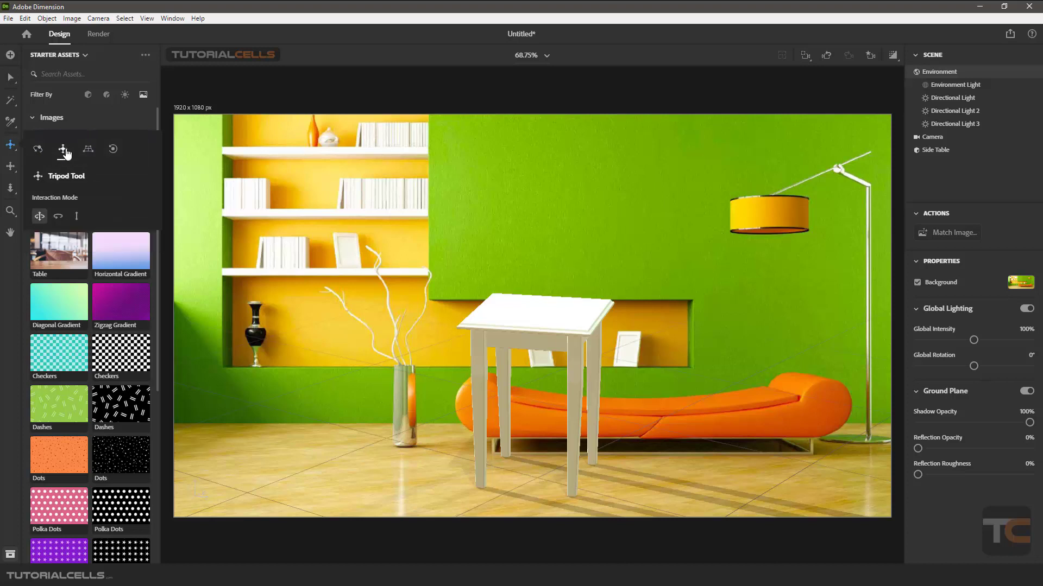
left_click(88, 150)
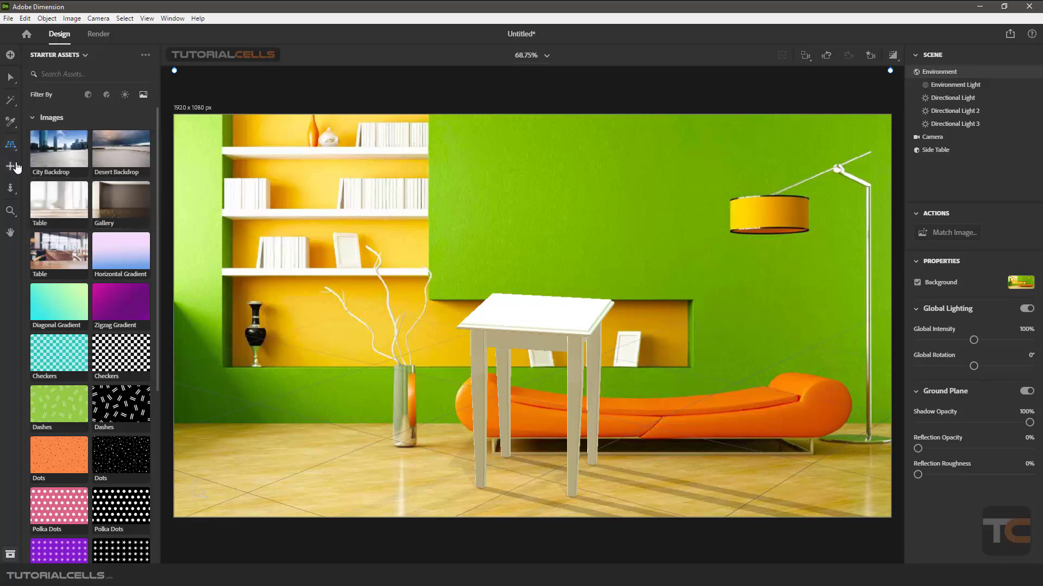
left_click_drag(456, 330, 518, 351)
mouse_move(530, 242)
left_mouse_down()
mouse_move(532, 274)
mouse_move(530, 187)
mouse_move(523, 240)
mouse_move(531, 248)
mouse_move(532, 170)
mouse_move(540, 266)
mouse_move(542, 256)
left_mouse_up()
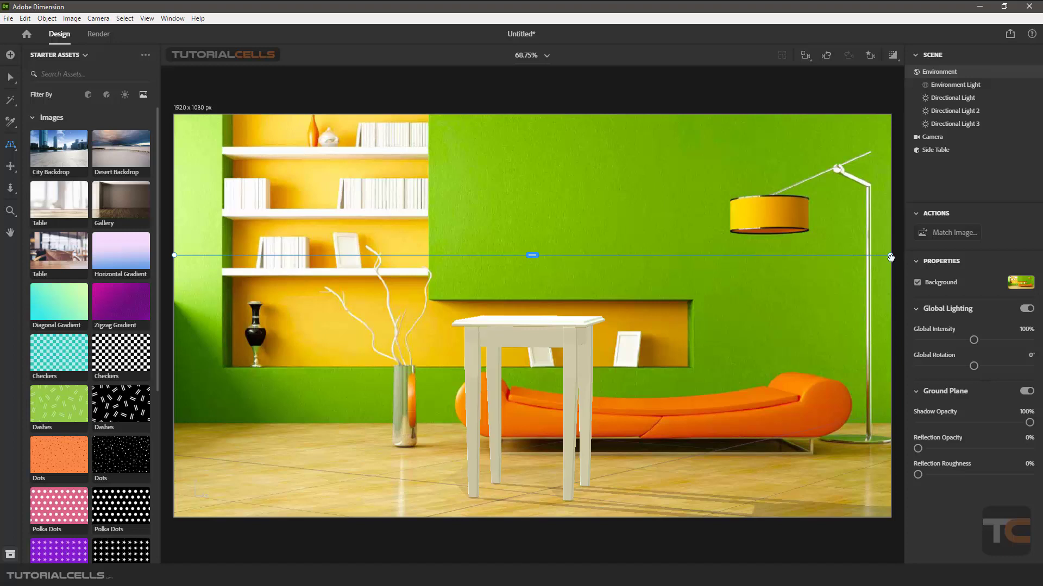
Tilt the horizon line by its endpoints and bring it back to nearly level just above the wall niche
left_click_drag(891, 256, 861, 152)
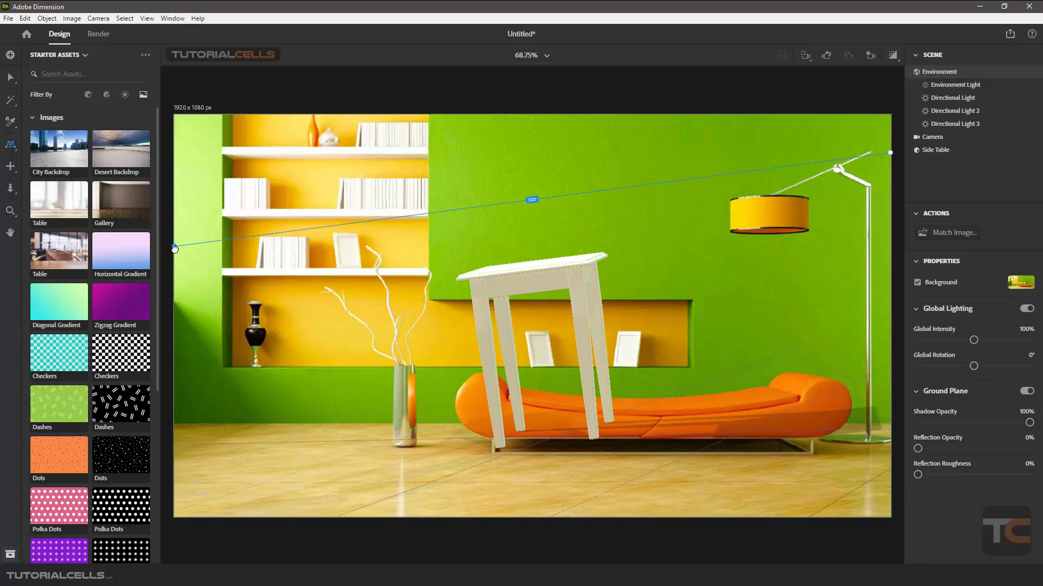
left_click_drag(174, 248, 175, 292)
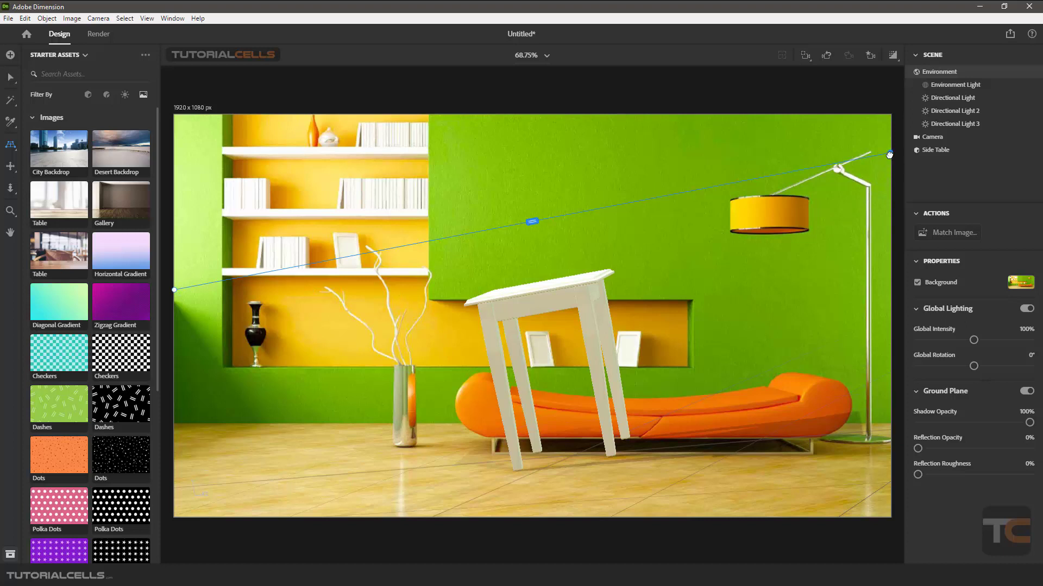
left_click_drag(890, 153, 881, 283)
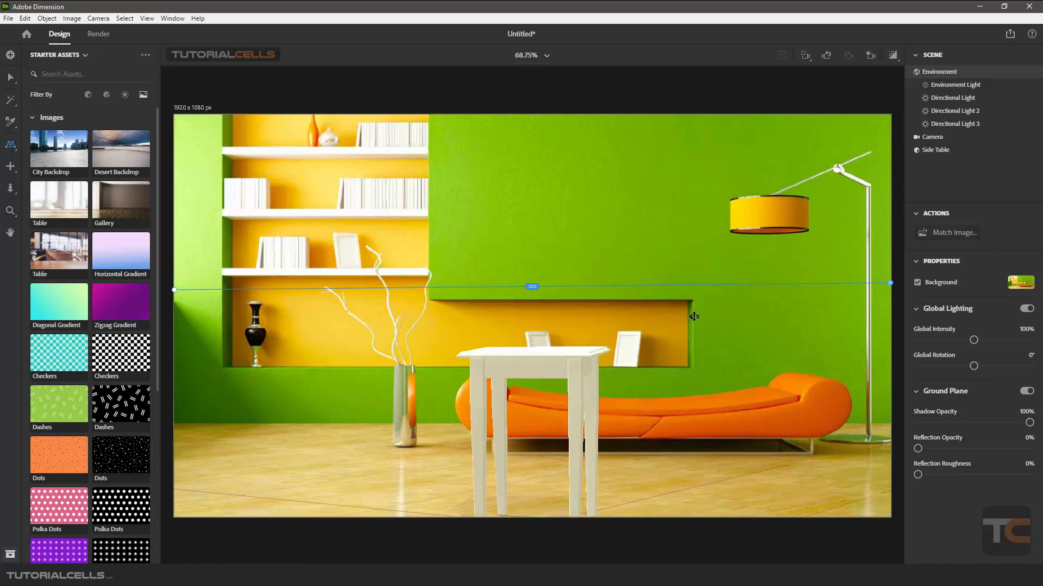
left_click_drag(536, 426, 544, 435)
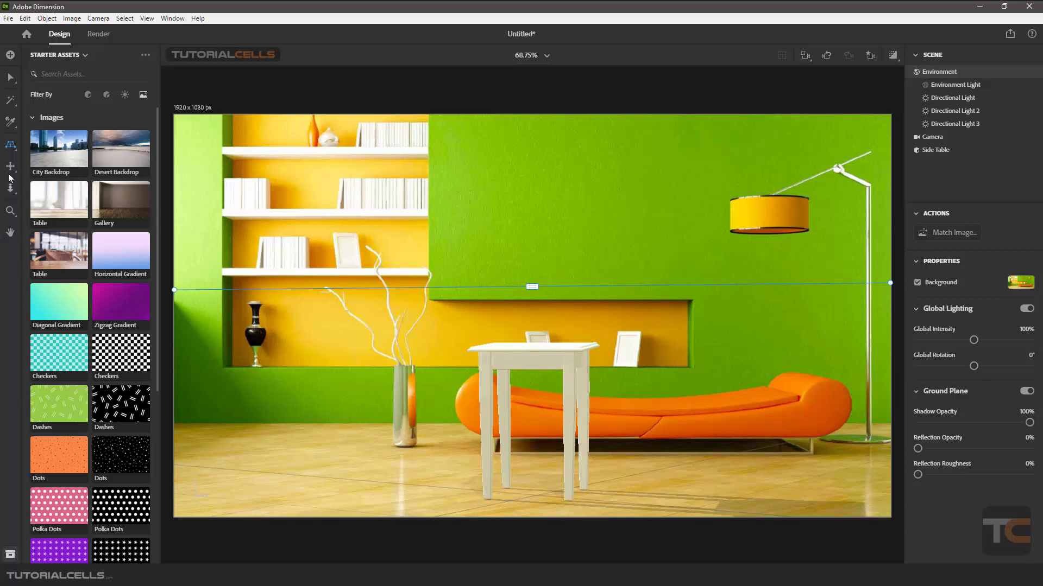
Set the Horizon Tool to horizontal-only interaction and slide the side table toward the vase
mouse_move(17, 152)
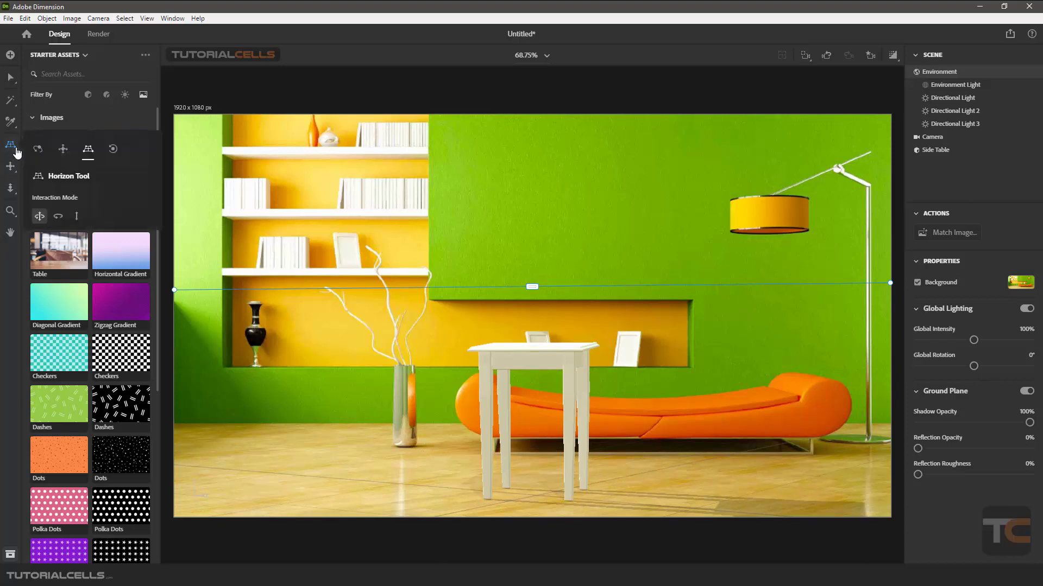
left_click(56, 217)
left_click_drag(460, 354, 443, 388)
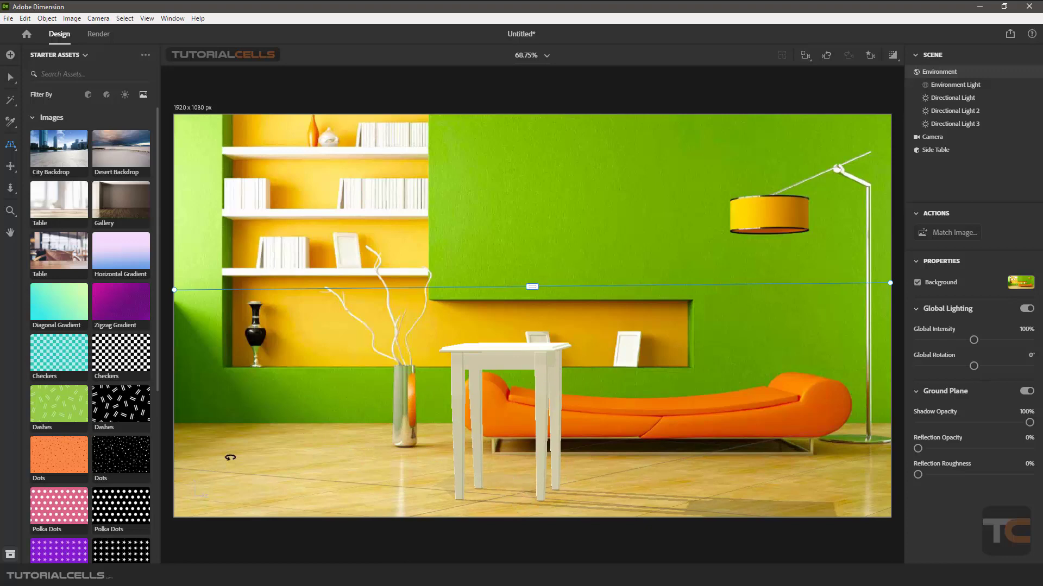
left_click_drag(777, 429, 536, 377)
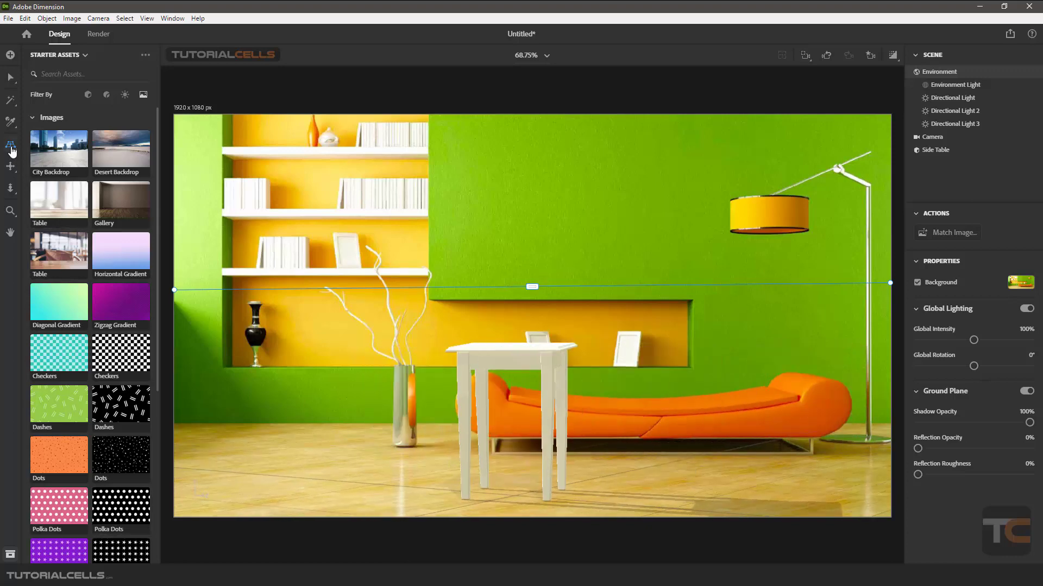
Set the Horizon Tool to vertical-only interaction and push the side table slightly farther back into the room
left_click(77, 217)
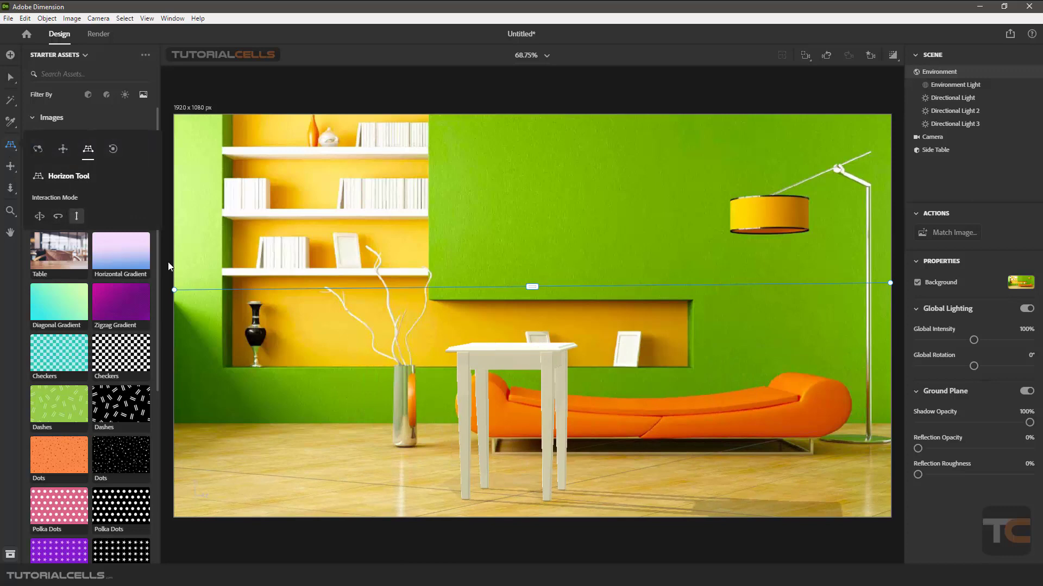
mouse_move(558, 400)
left_mouse_down()
mouse_move(563, 311)
mouse_move(559, 405)
mouse_move(559, 367)
mouse_move(561, 386)
left_mouse_up()
mouse_move(531, 287)
left_mouse_down()
mouse_move(533, 235)
mouse_move(537, 286)
left_mouse_up()
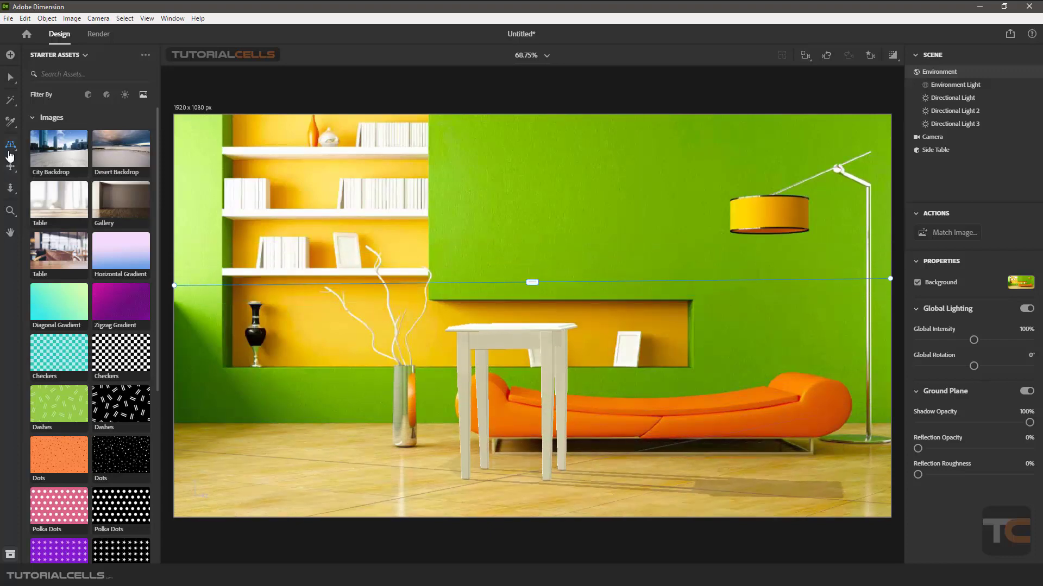
Restore the Horizon Tool's free interaction mode, raise the horizon line above the middle shelf and shift the side table toward the sofa's middle
mouse_move(9, 156)
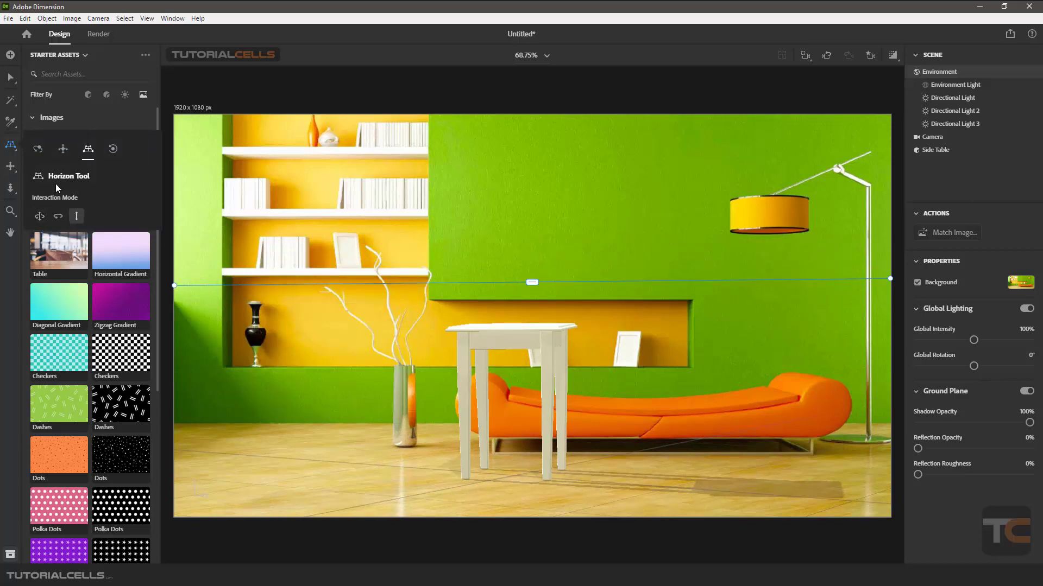
left_click(41, 216)
left_click_drag(432, 326, 573, 358)
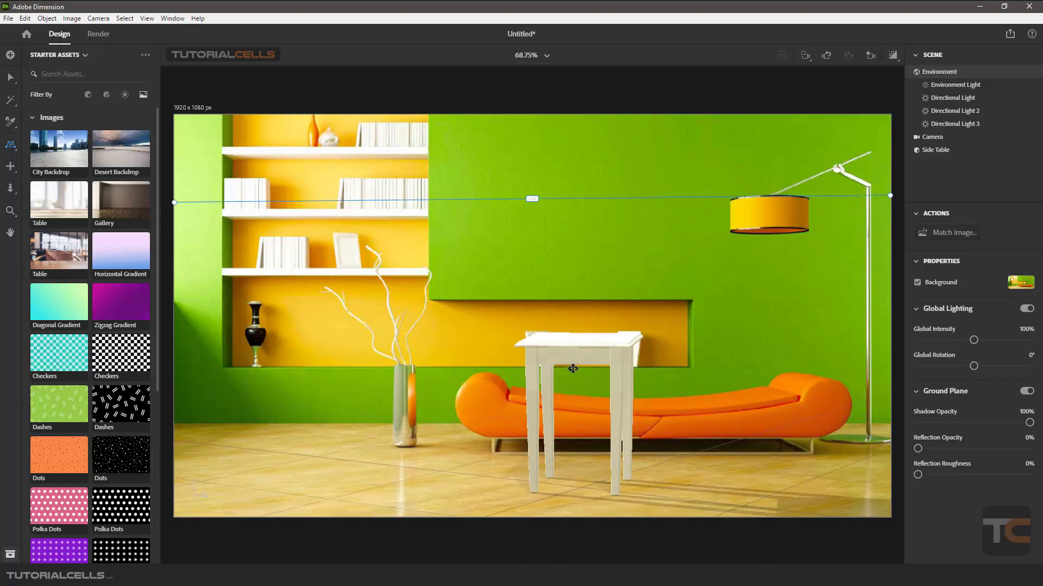
Reapply Match Image with only Match Camera Perspective enabled, leaving out canvas resizing and light creation
left_click(931, 237)
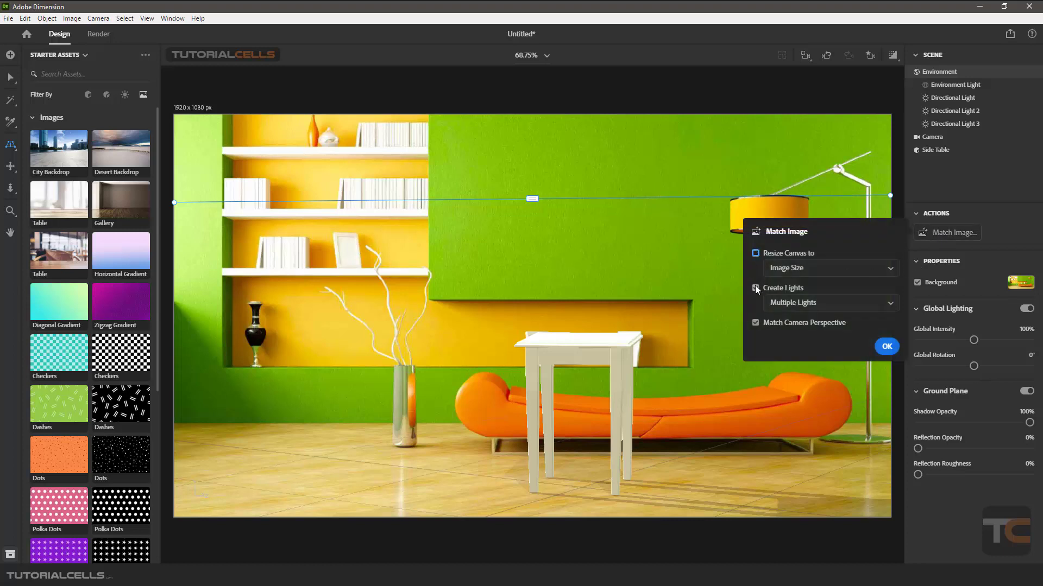
left_click(886, 346)
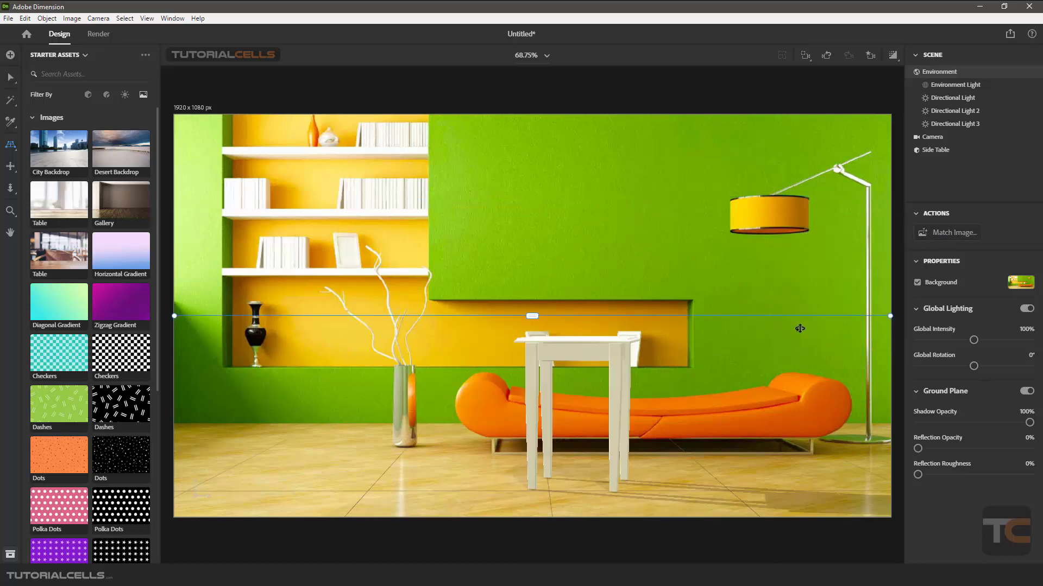
mouse_move(532, 315)
left_mouse_down()
mouse_move(535, 296)
mouse_move(535, 326)
mouse_move(535, 302)
mouse_move(532, 315)
left_mouse_up()
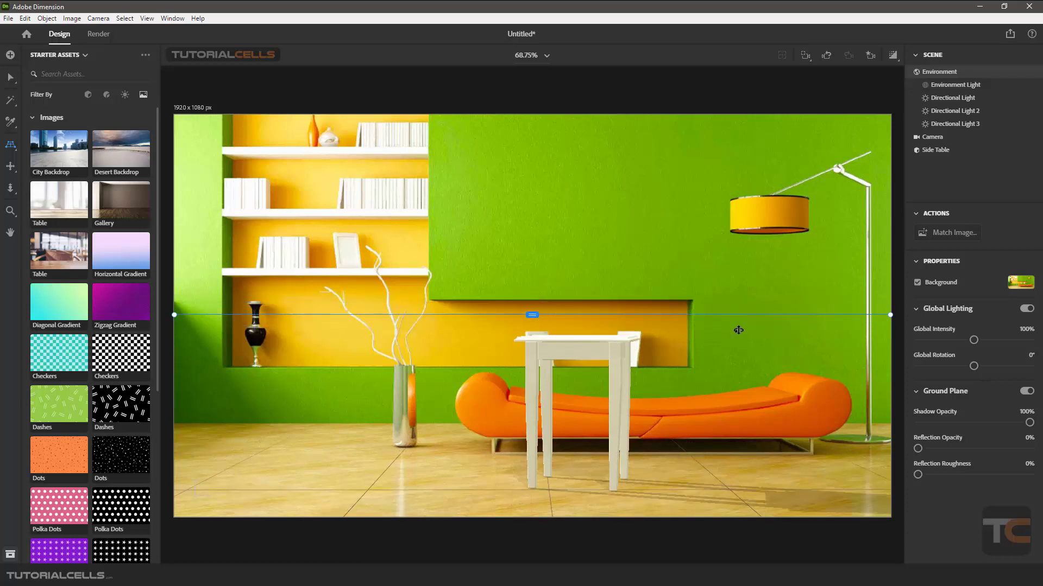
Reactivate the Horizon Tool and move the camera so the side table stands near the vase end of the sofa
left_click(10, 79)
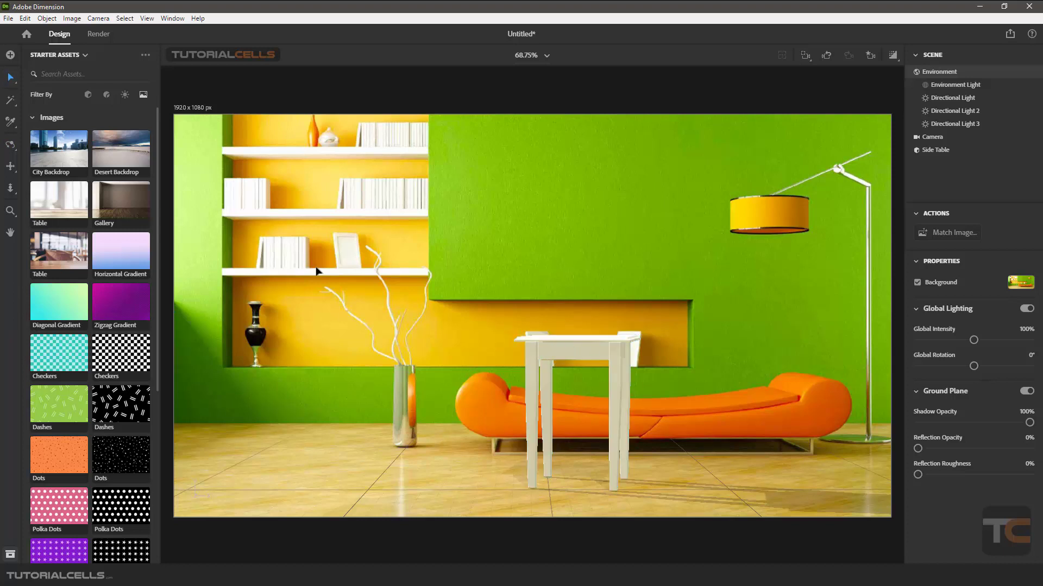
left_click(16, 152)
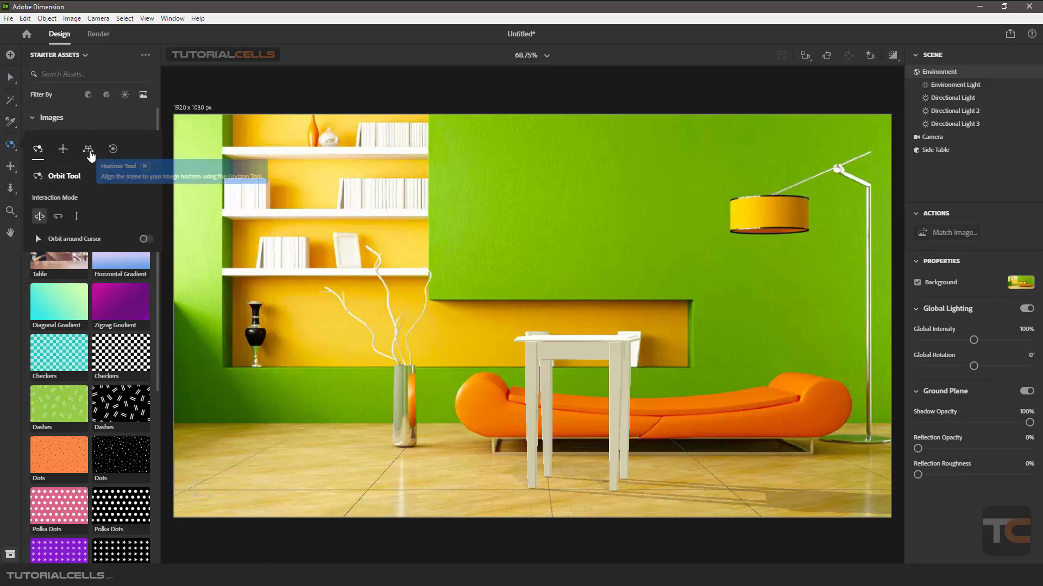
left_click(87, 149)
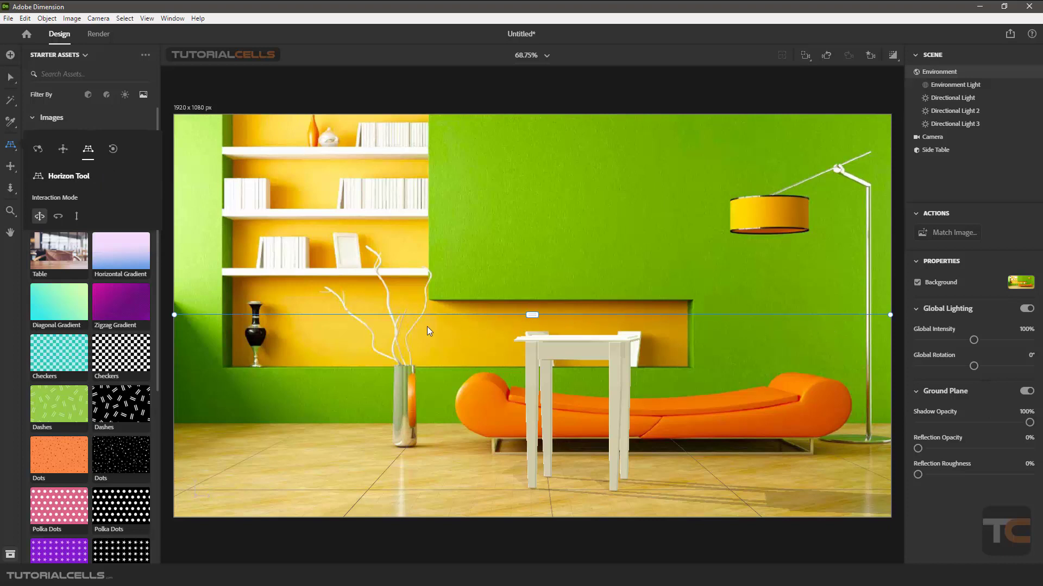
left_click(463, 374)
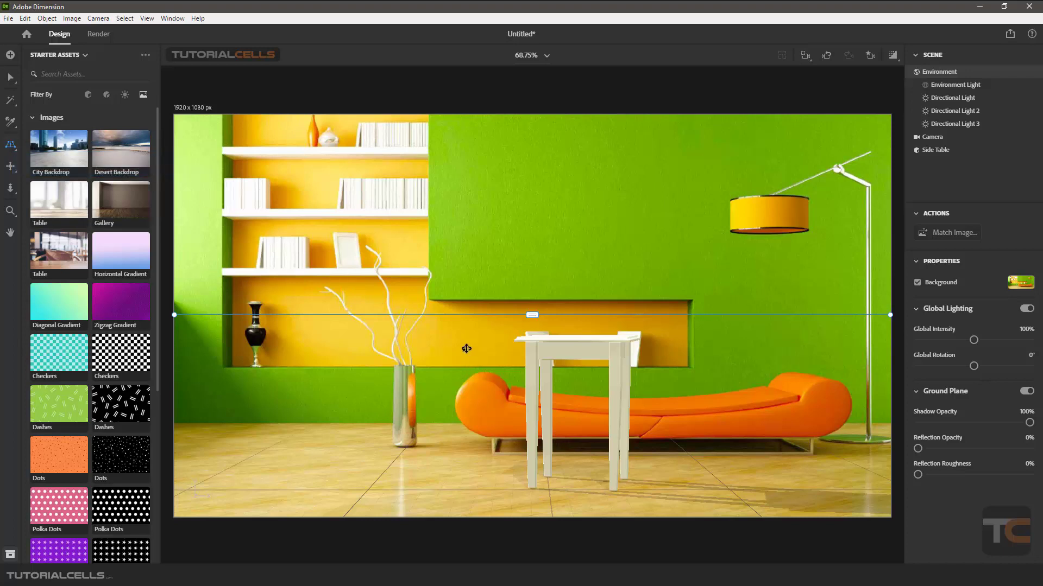
left_click_drag(528, 377, 496, 375)
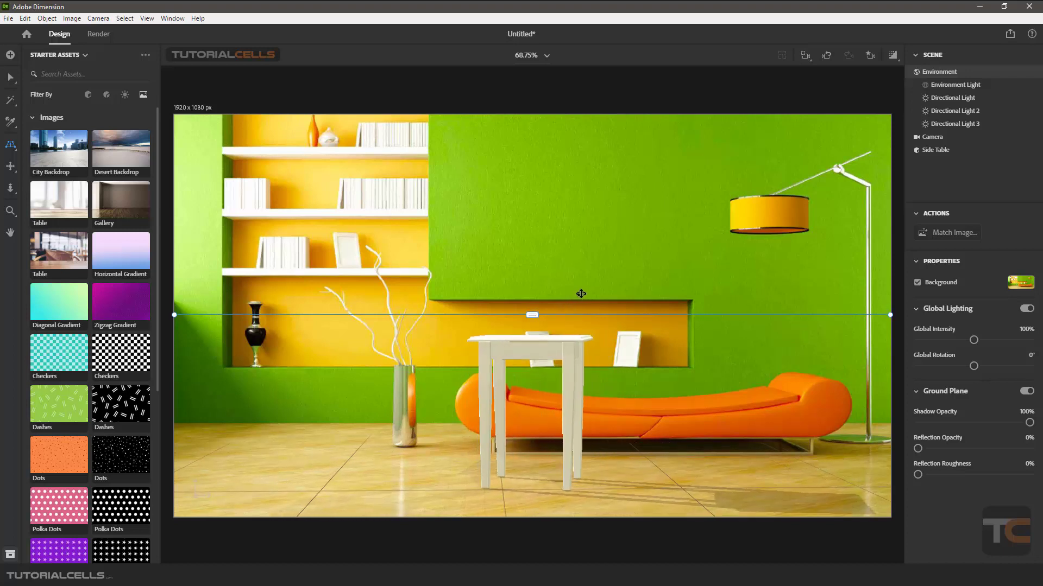
Fine-tune the side table's placement in front of the sofa with small camera moves, and bring up the Orbit Tool's options
left_click(11, 77)
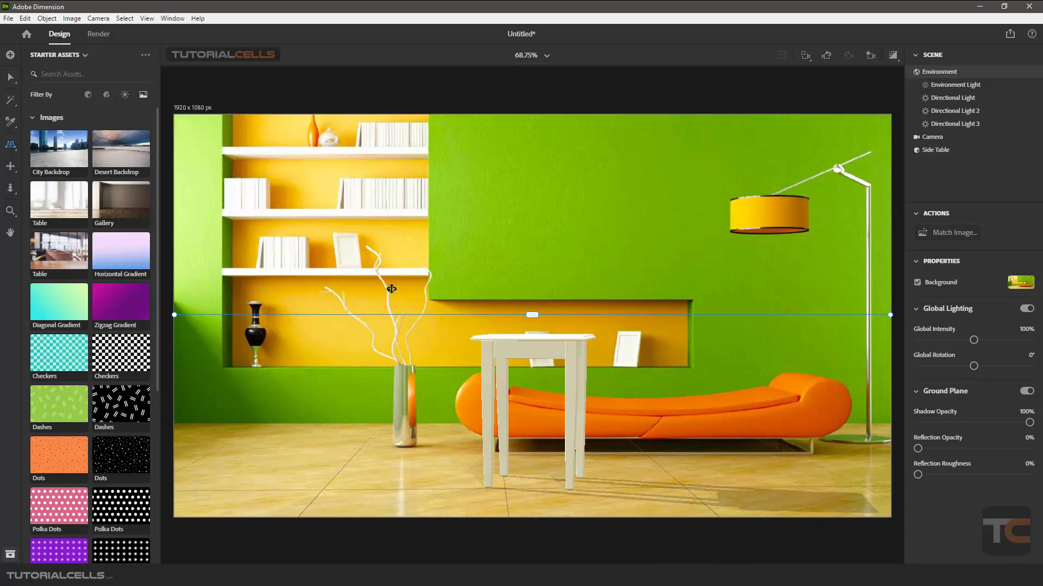
mouse_move(440, 380)
left_mouse_down()
mouse_move(582, 384)
mouse_move(325, 383)
mouse_move(602, 362)
mouse_move(736, 387)
mouse_move(435, 389)
left_mouse_up()
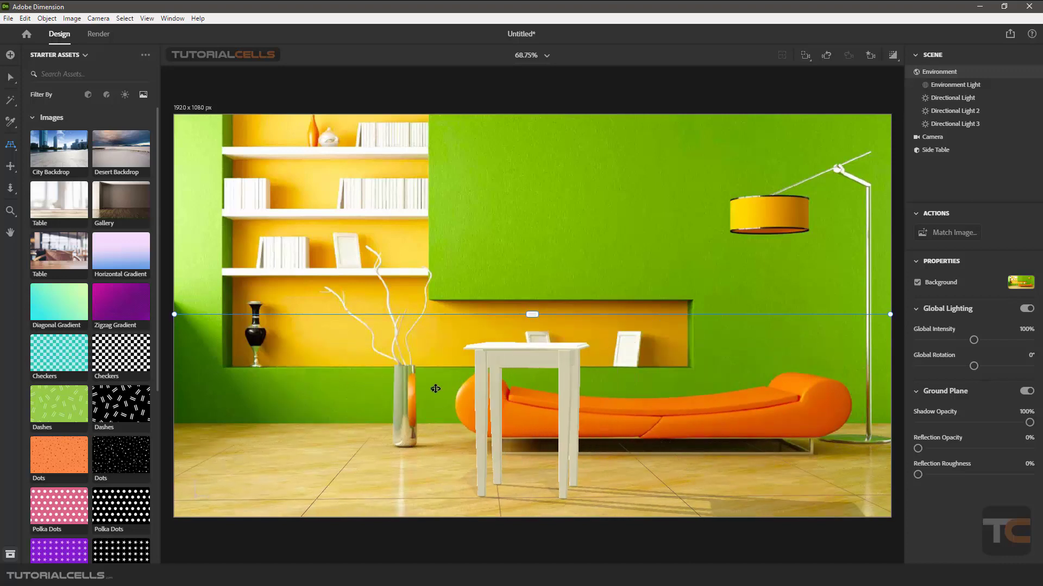
mouse_move(501, 400)
left_mouse_down()
mouse_move(317, 394)
mouse_move(391, 380)
mouse_move(608, 374)
mouse_move(458, 390)
mouse_move(477, 380)
mouse_move(467, 256)
mouse_move(473, 375)
mouse_move(502, 391)
mouse_move(256, 393)
mouse_move(578, 384)
mouse_move(509, 395)
left_mouse_up()
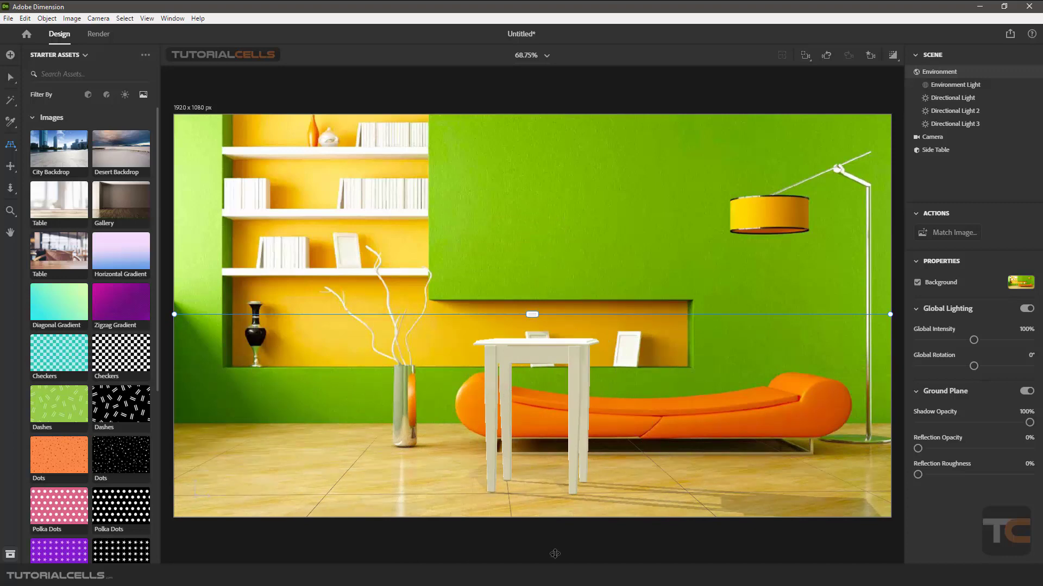
left_click_drag(537, 428, 525, 419)
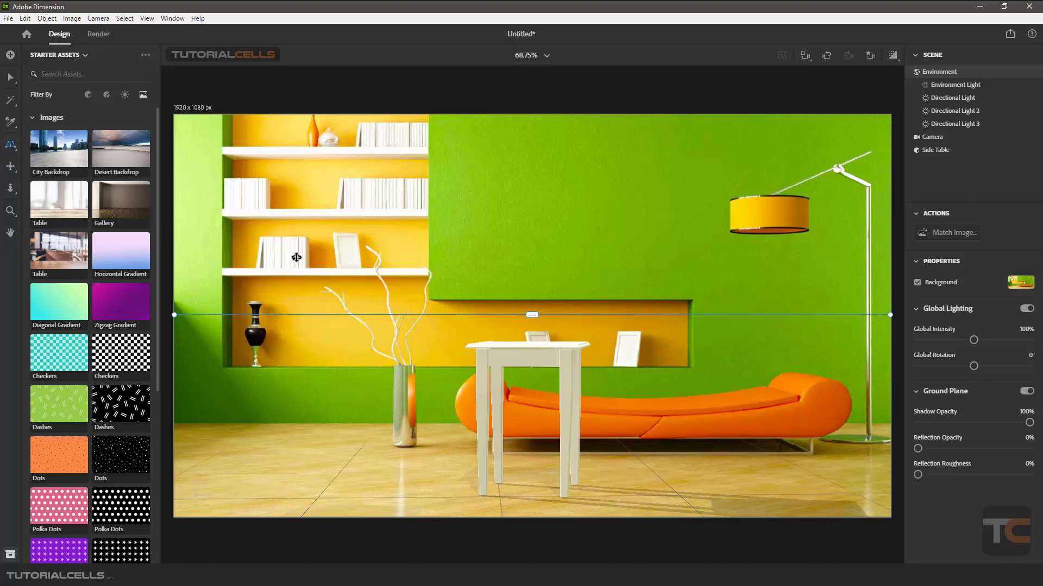
left_click(12, 79)
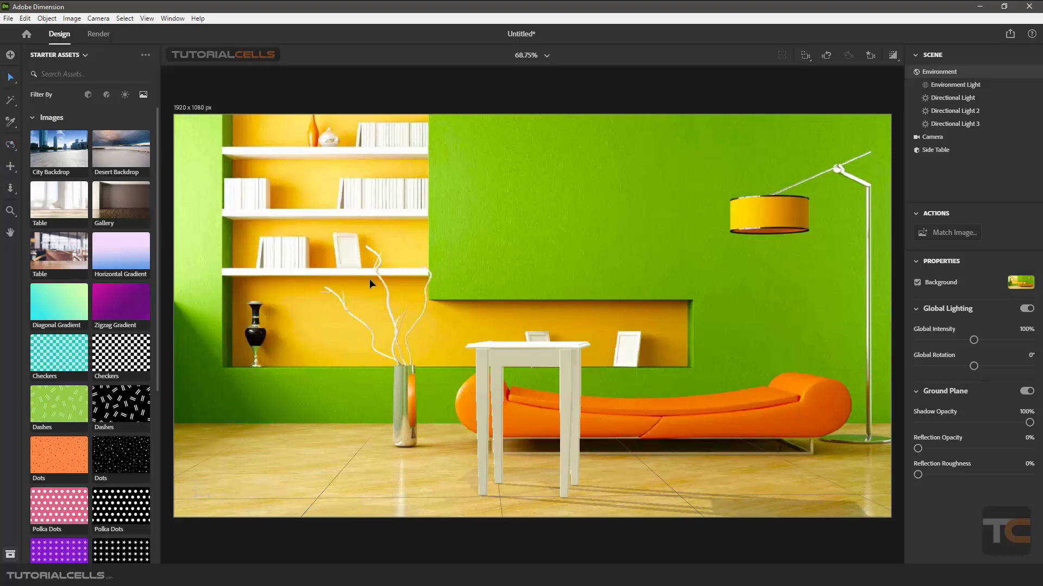
left_click(11, 145)
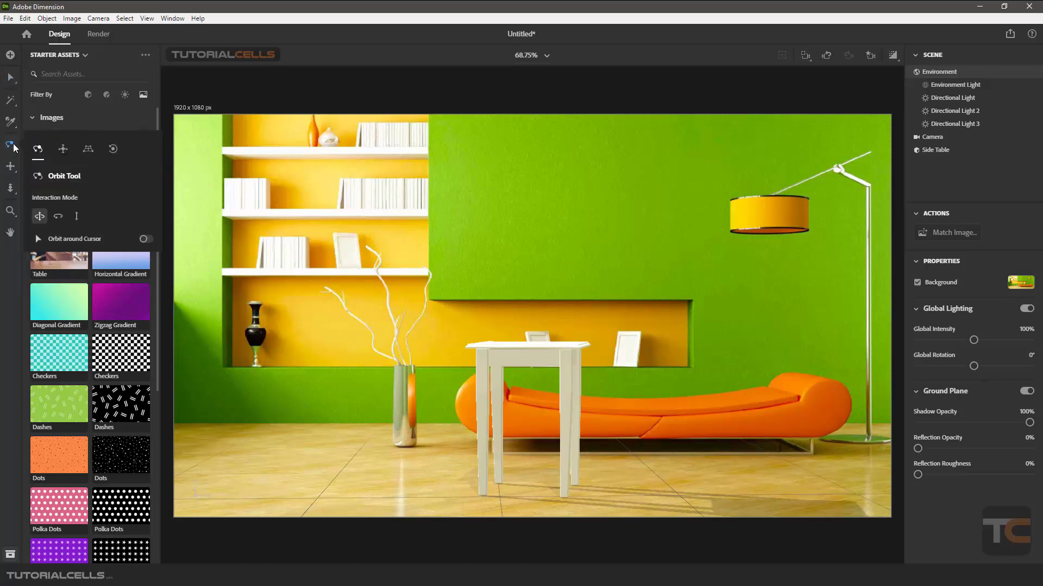